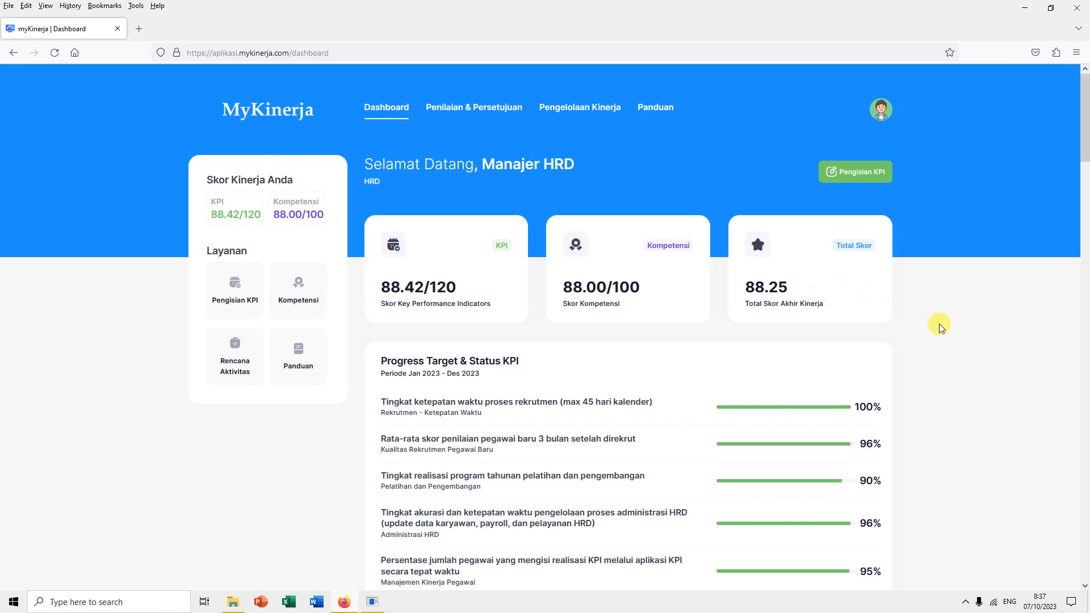
Review the dashboard's Progress Target & Status KPI list and the monthly charts under Grafik KPI.
scroll(944, 327, down, 3)
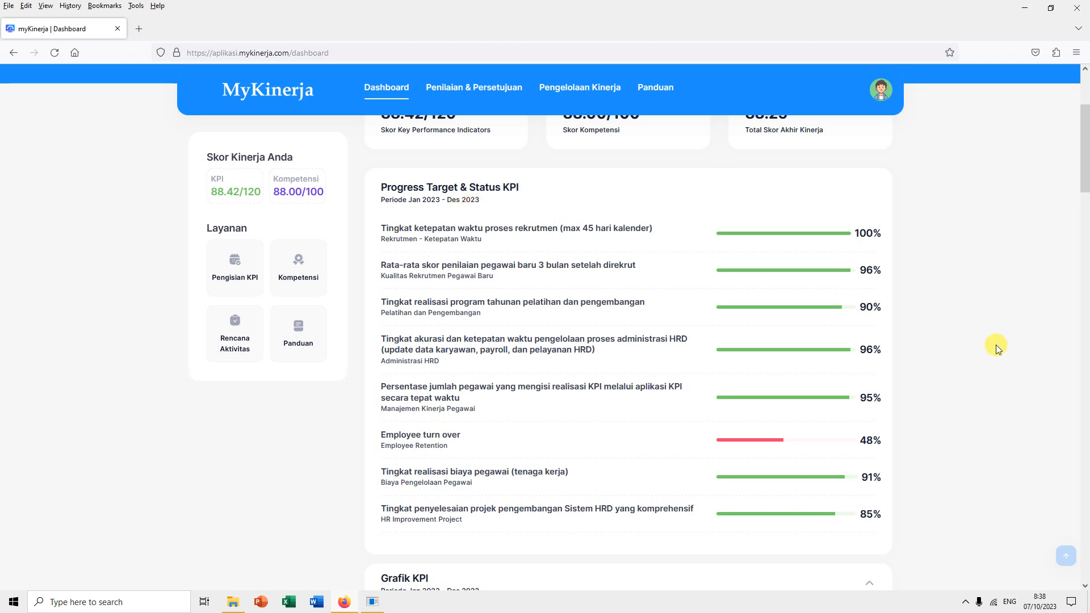
scroll(996, 346, down, 4)
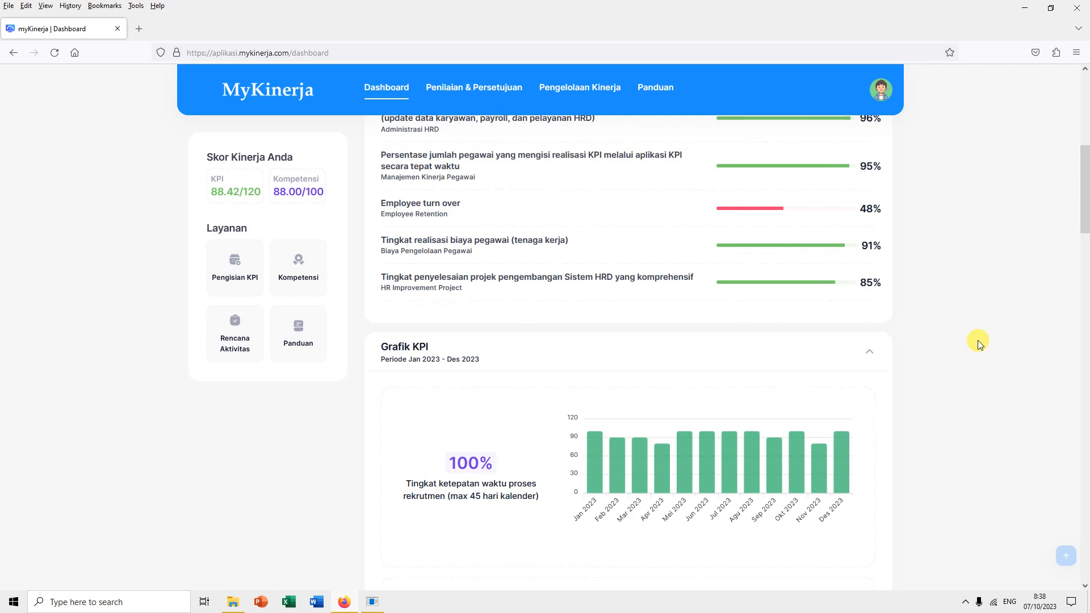
scroll(976, 339, down, 2)
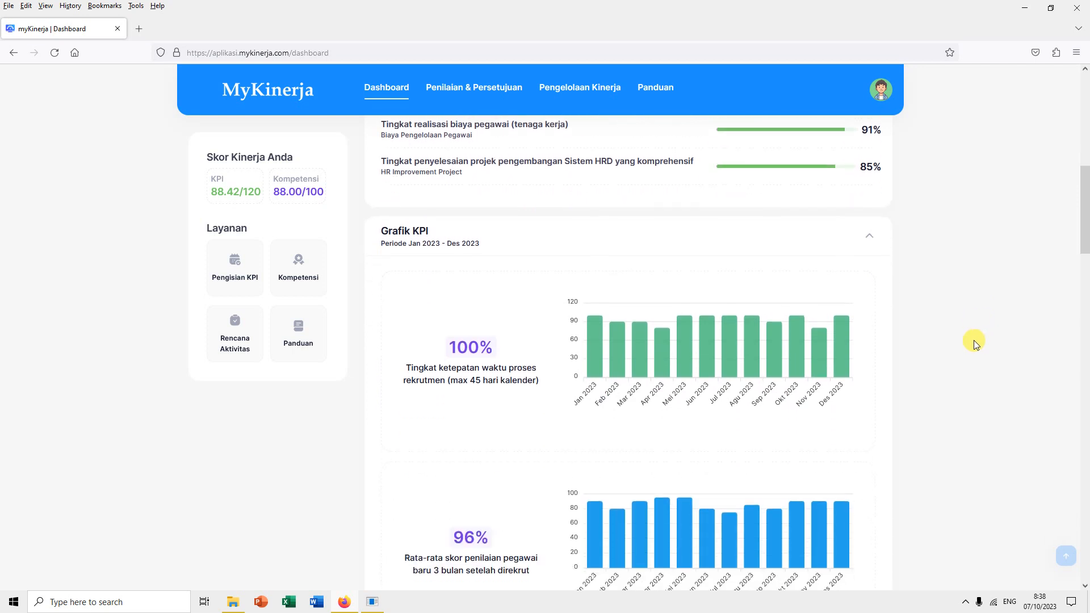
scroll(973, 339, down, 1)
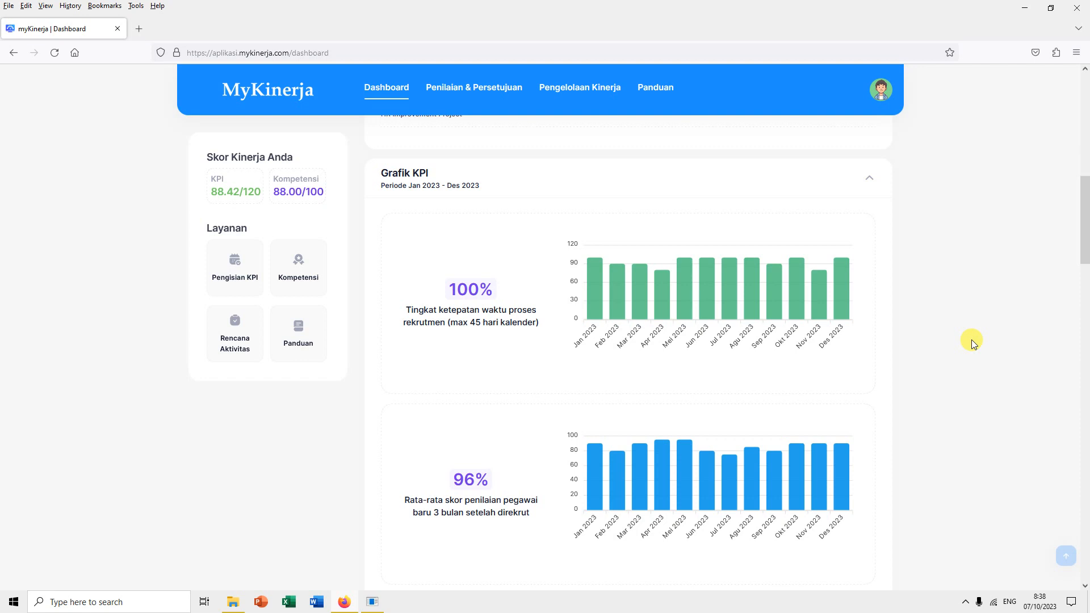
scroll(972, 339, down, 4)
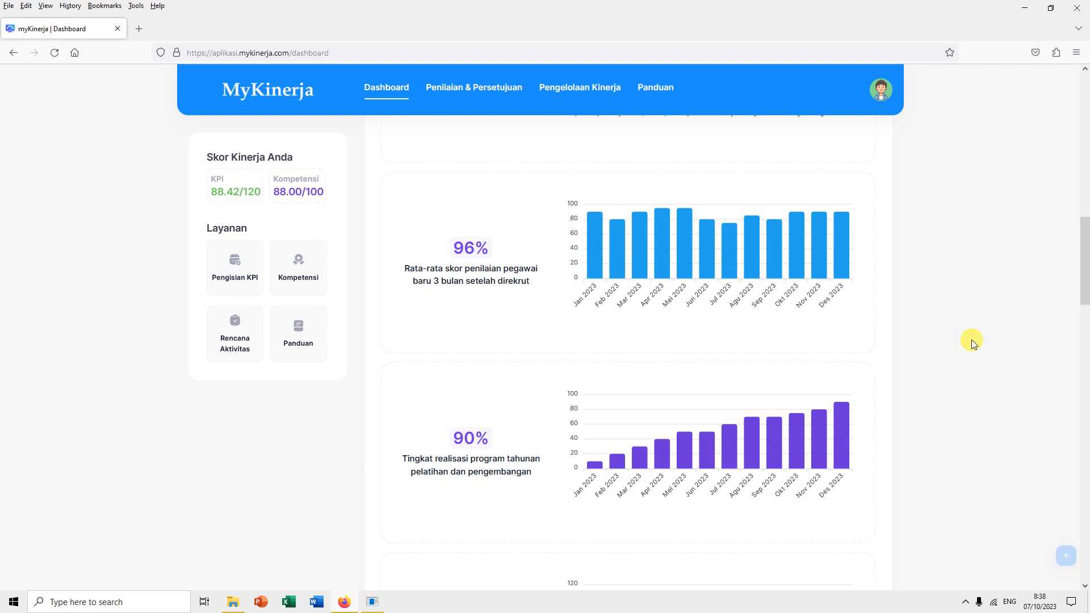
scroll(972, 340, down, 2)
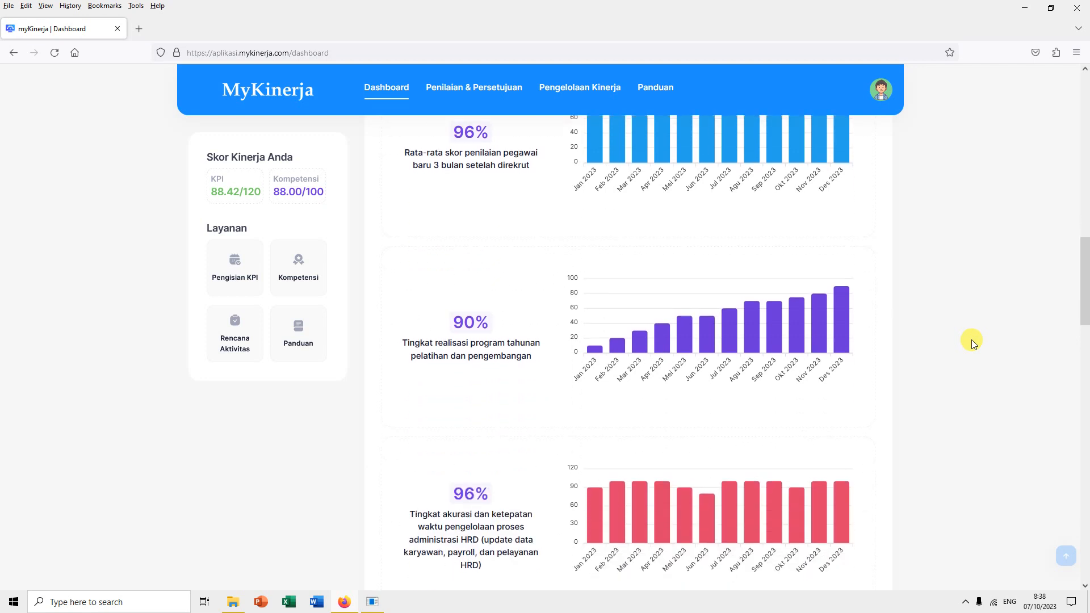
scroll(972, 339, down, 1)
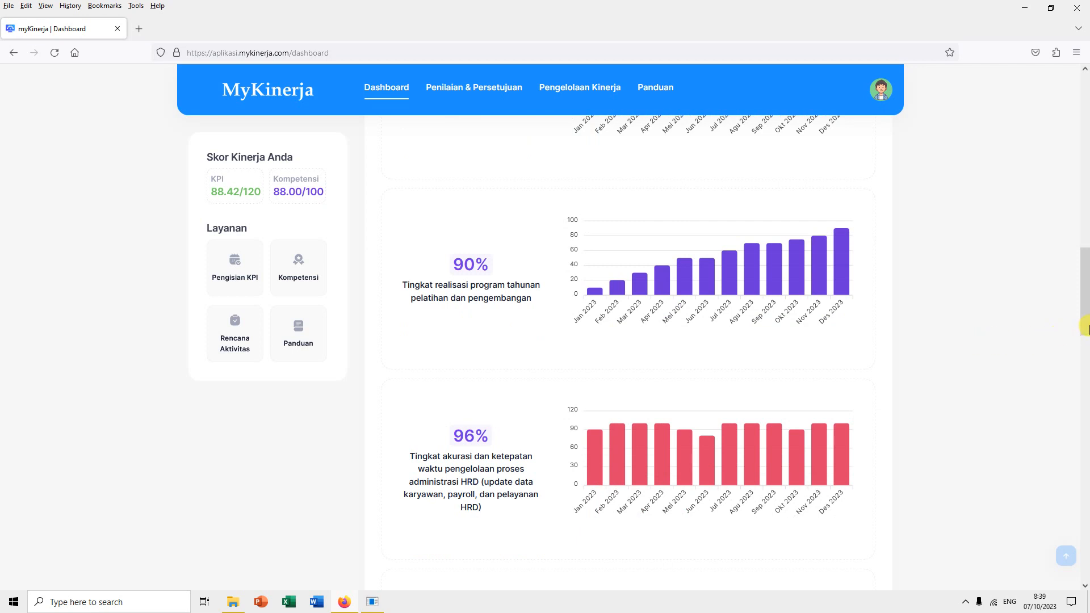
scroll(1085, 327, down, 1)
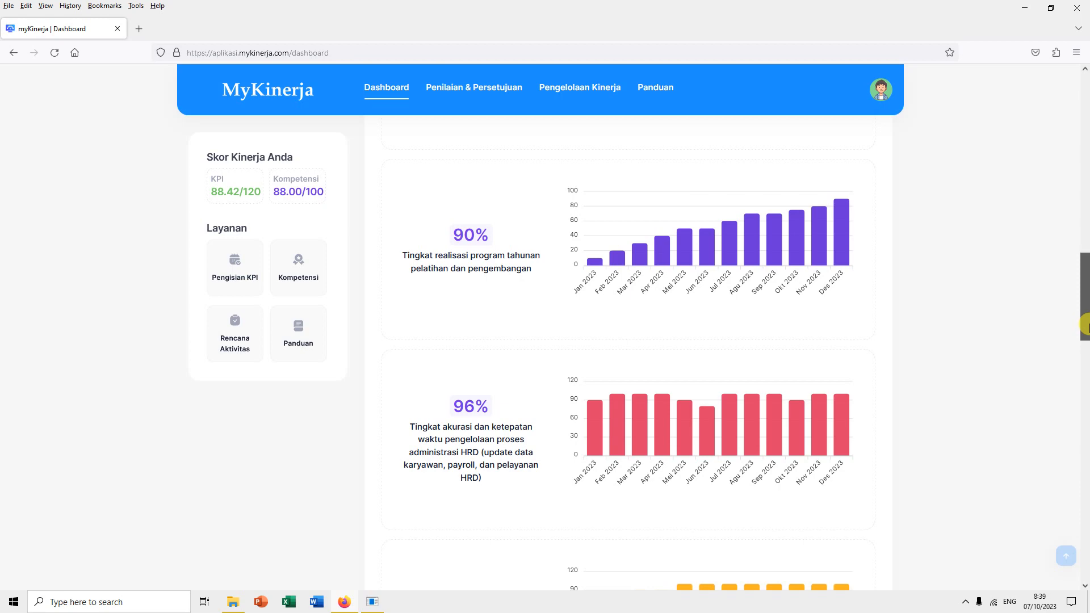
drag(1089, 324, 1077, 182)
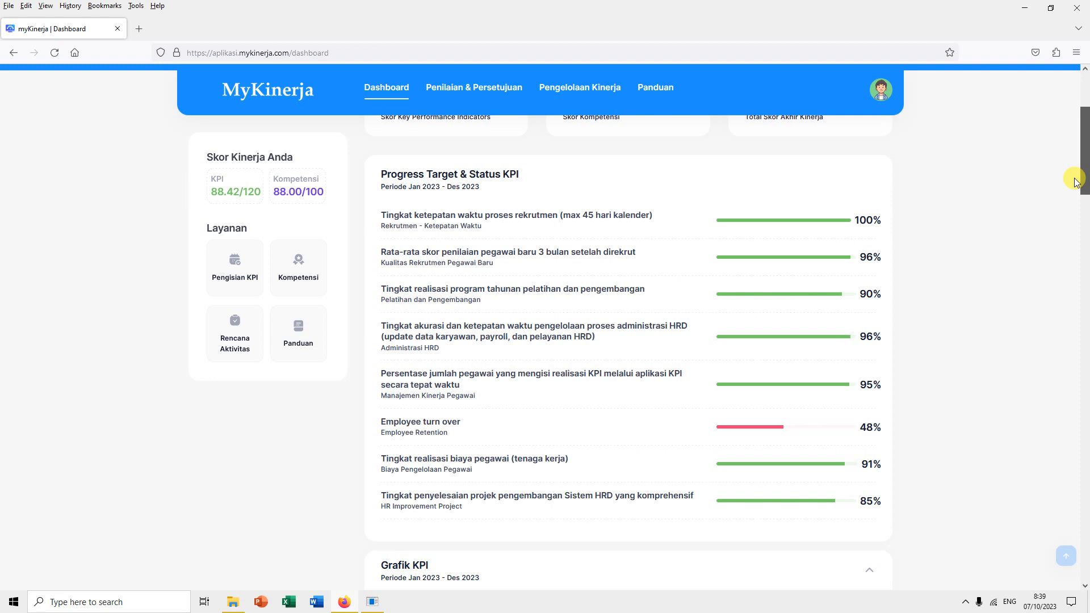
drag(1077, 181, 1063, 159)
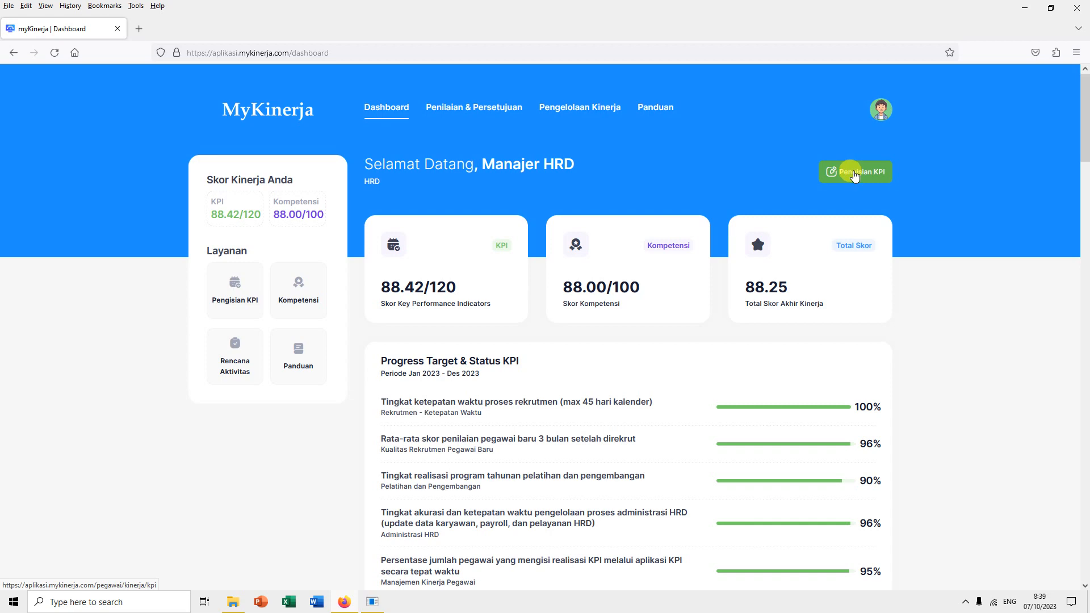
Open the Pengisian KPI page and examine its table from weights and targets through monthly realisations to final scores.
click(854, 173)
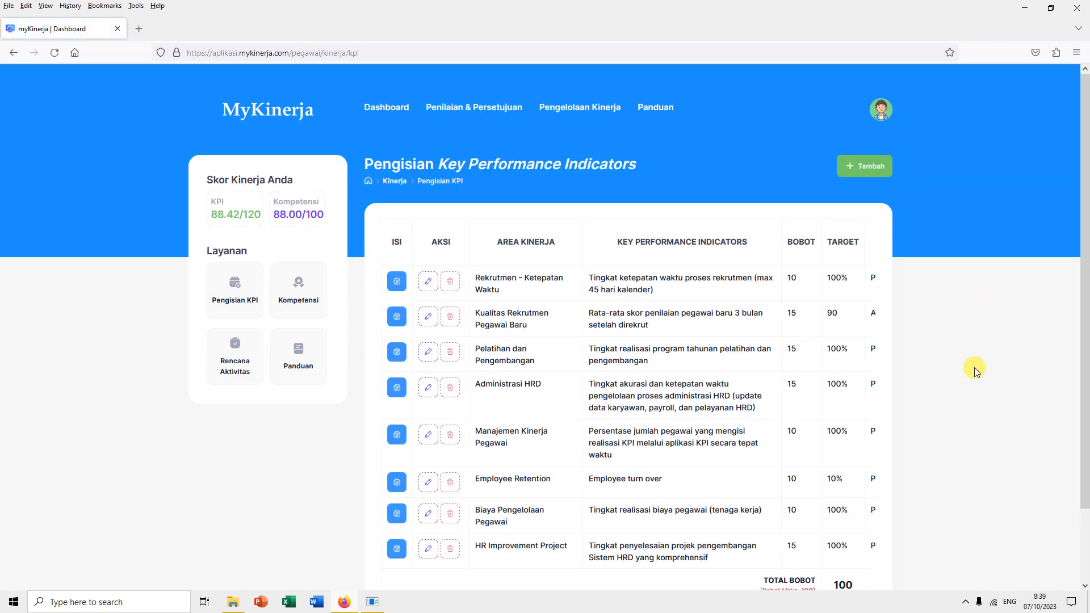
scroll(975, 367, down, 2)
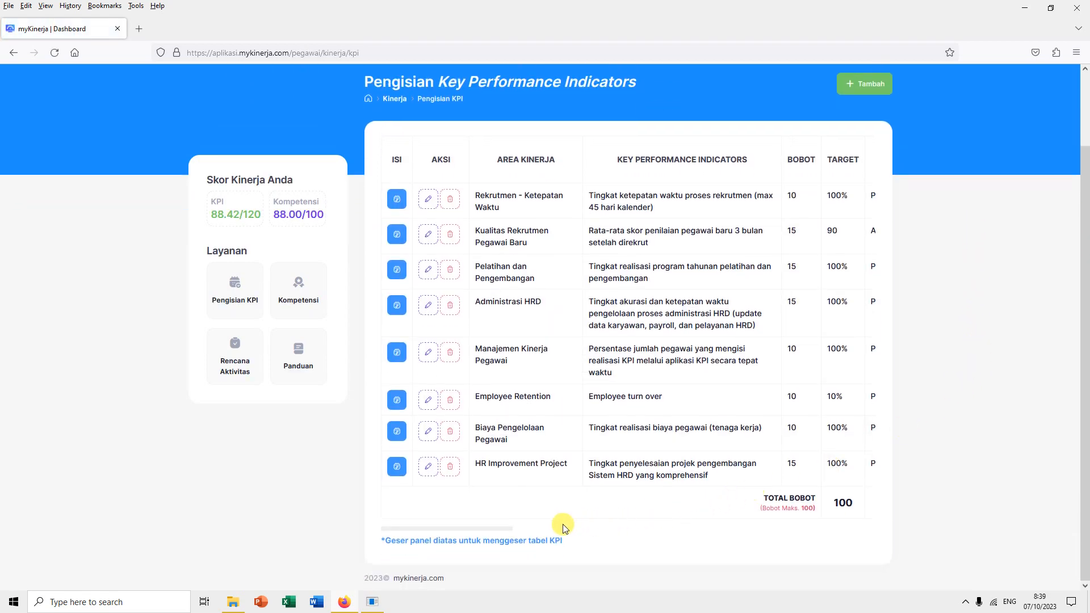
drag(509, 534, 537, 543)
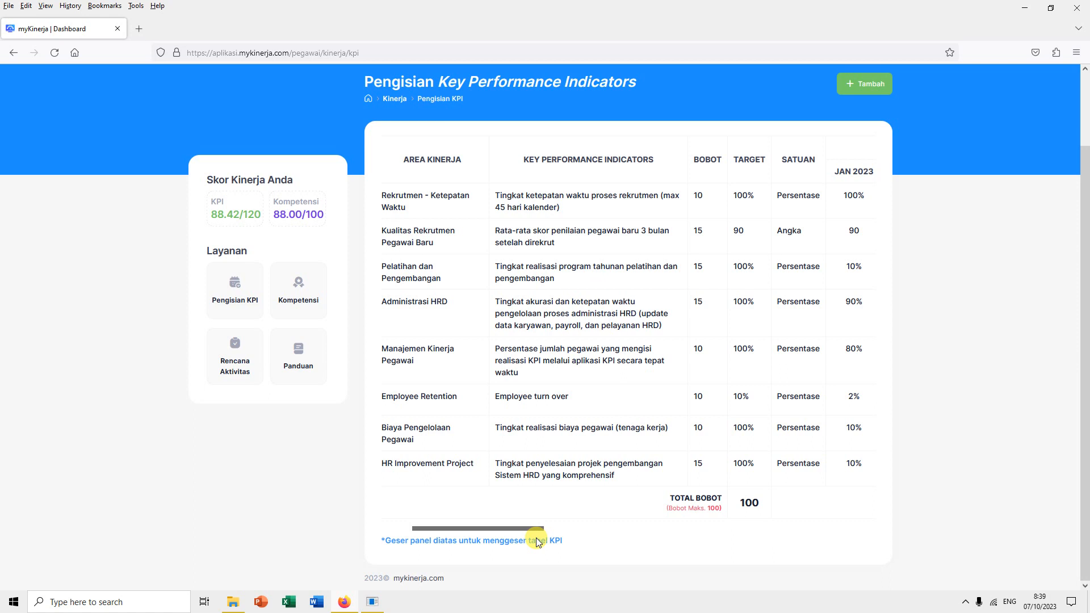
drag(537, 539, 789, 541)
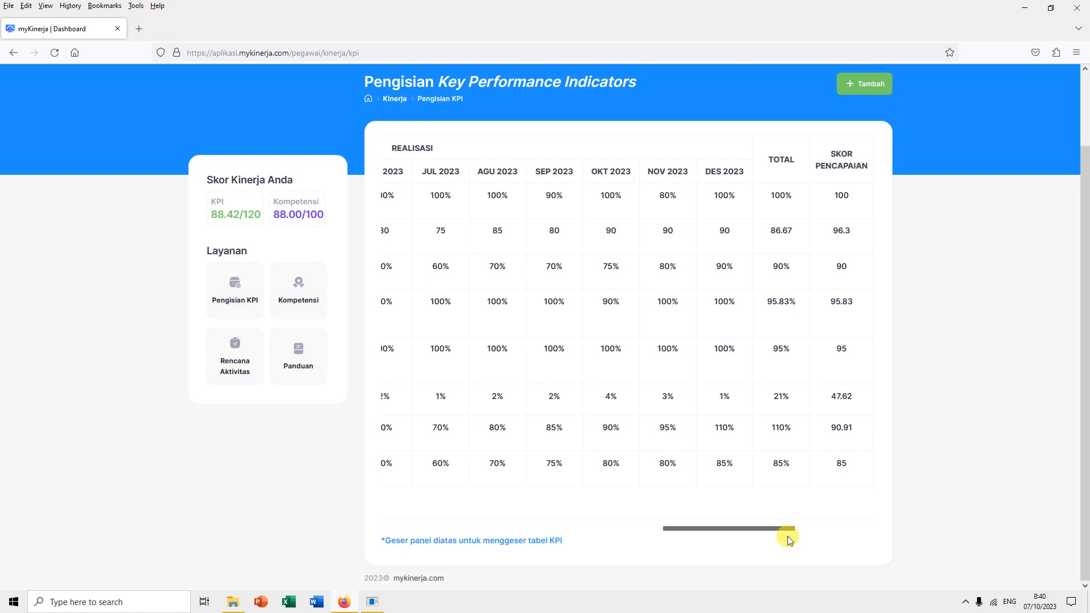
drag(788, 540, 824, 542)
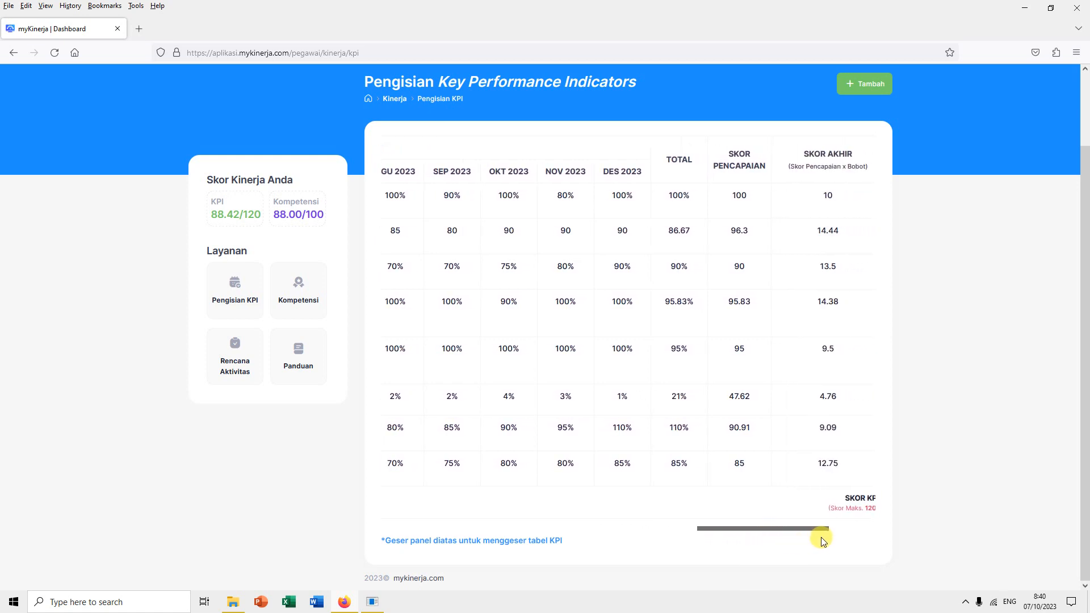
drag(824, 542, 488, 535)
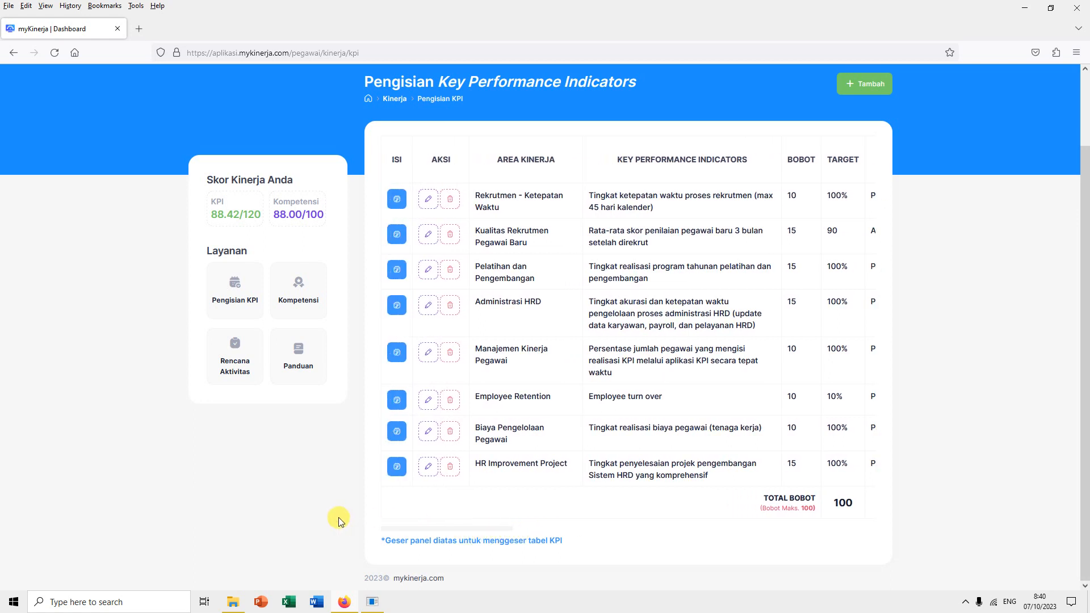
scroll(625, 443, up, 1)
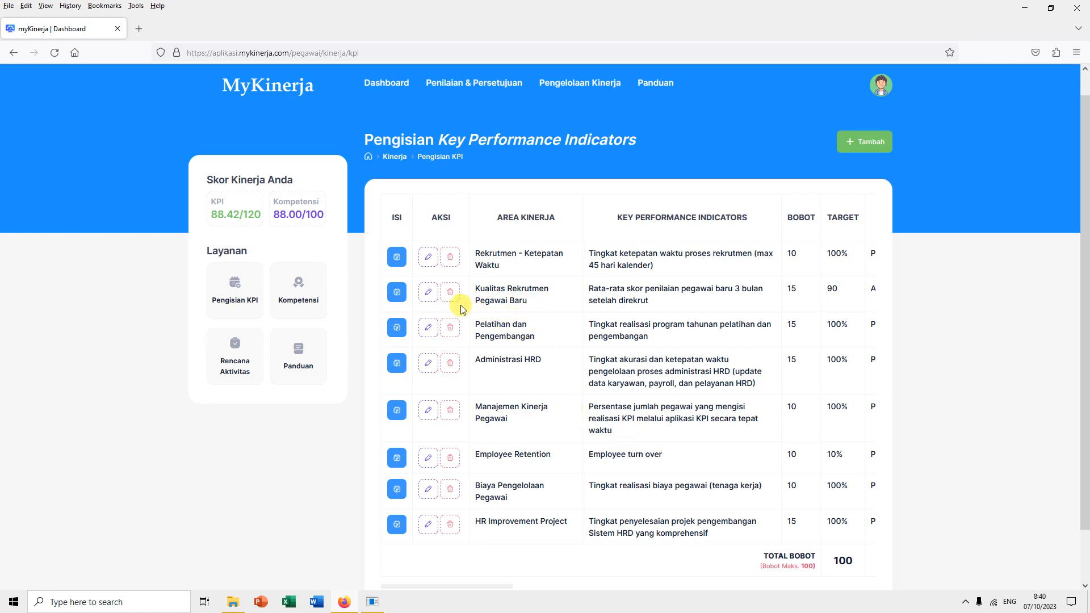
View the edit forms of the Rekrutmen - Ketepatan Waktu and Kualitas Rekrutmen Pegawai Baru KPIs, closing each without changes.
click(426, 259)
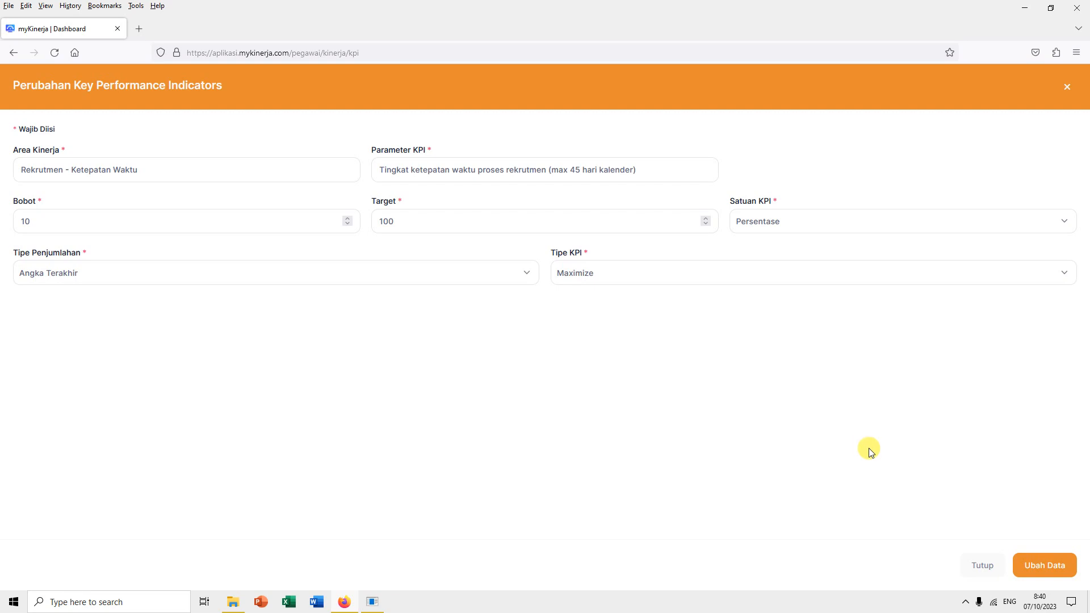
click(983, 566)
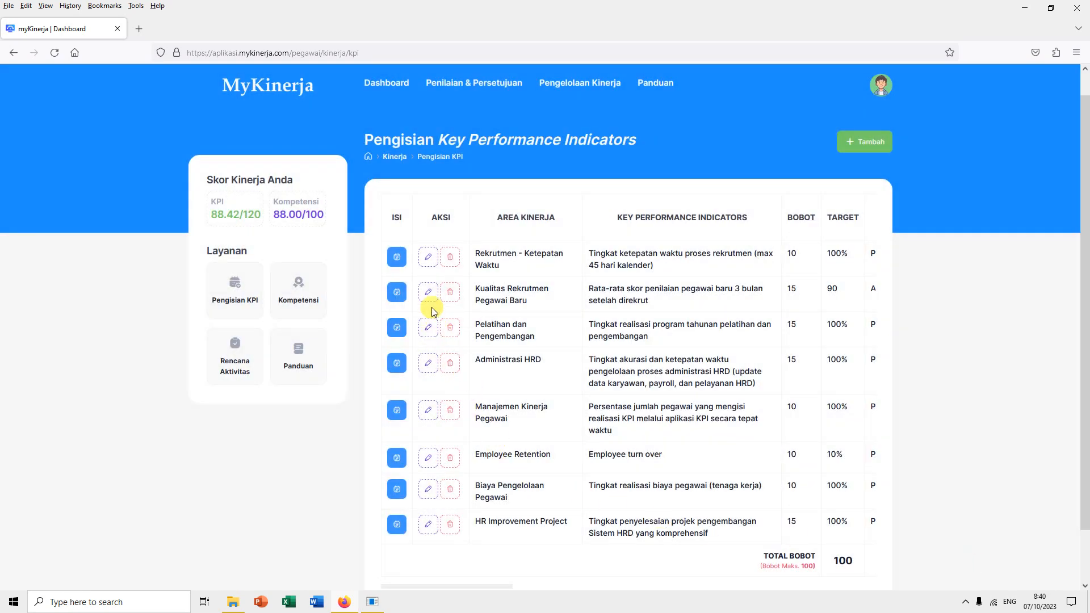
click(428, 293)
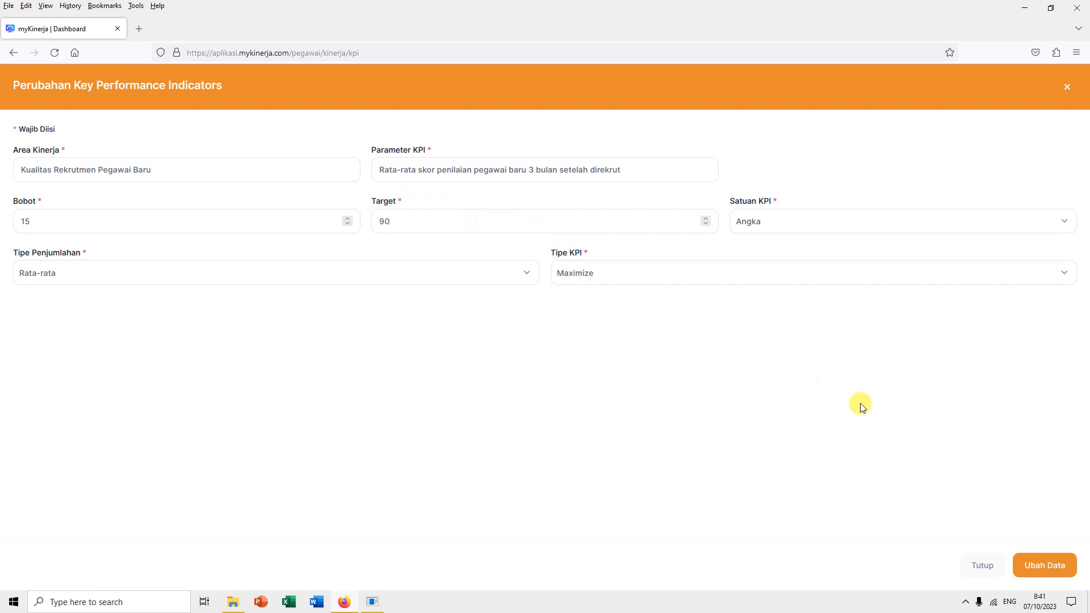
click(982, 565)
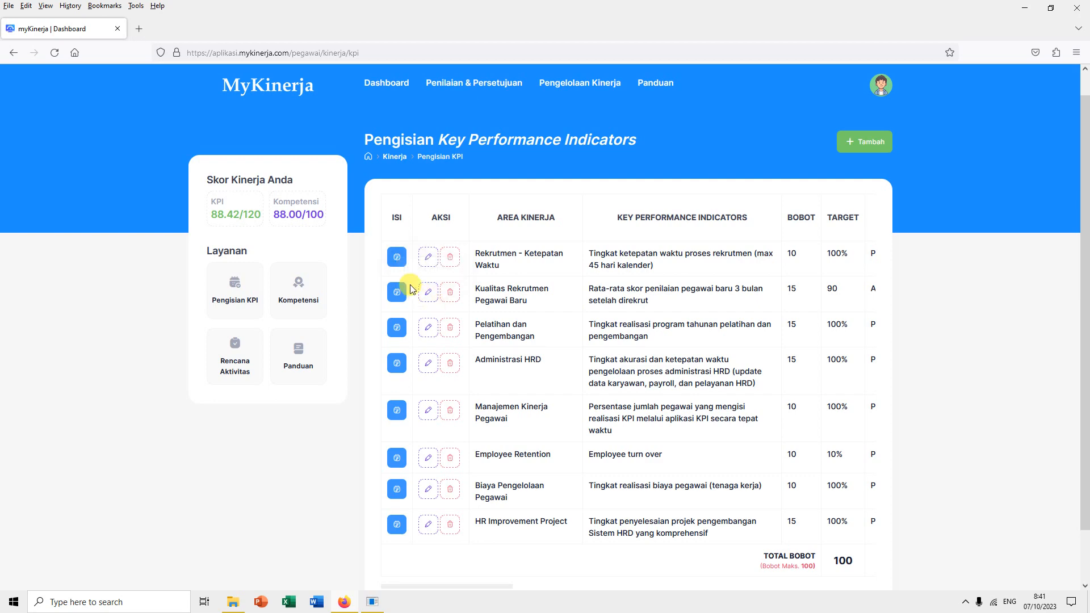
View the monthly realisation entries of the Rekrutmen - Ketepatan Waktu and Kualitas Rekrutmen Pegawai Baru KPIs, closing each without saving.
click(397, 258)
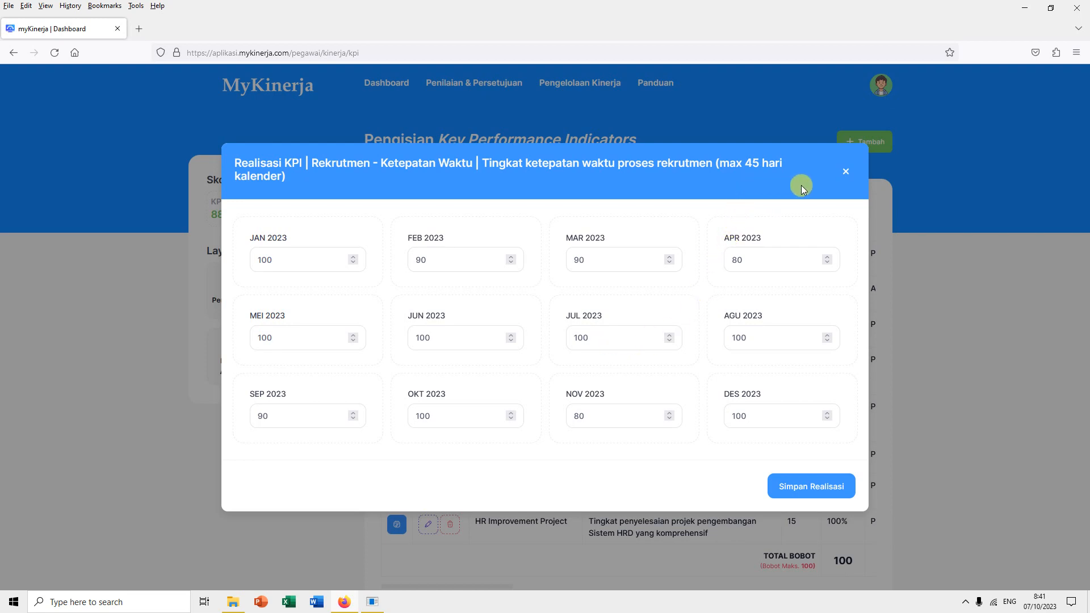
click(844, 176)
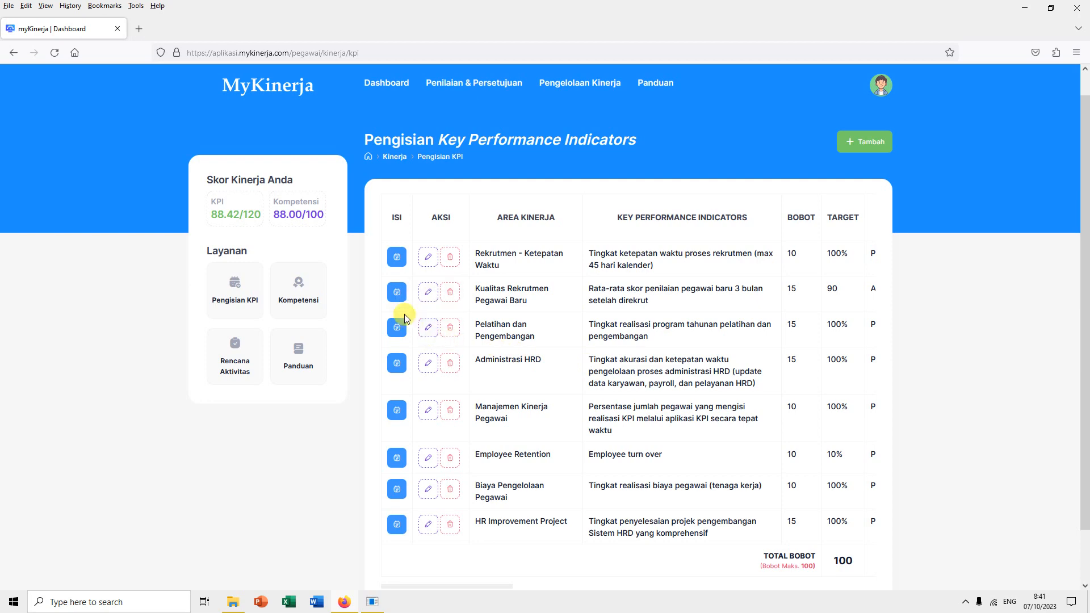
click(395, 295)
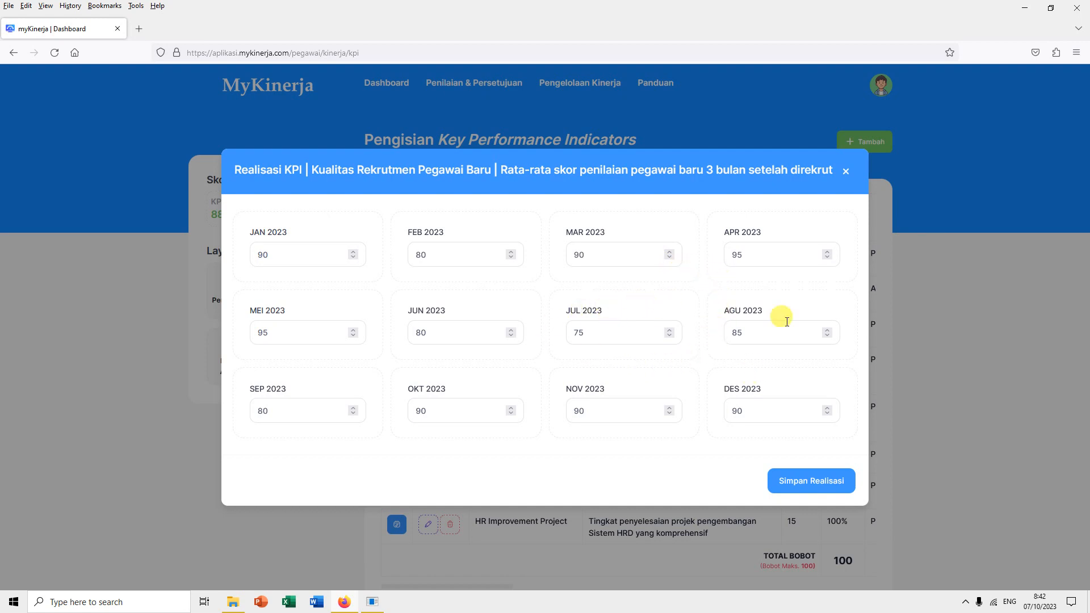
click(846, 172)
Return to the dashboard and review the KPI charts down to the Rencana Aktivitas task list.
scroll(596, 471, down, 2)
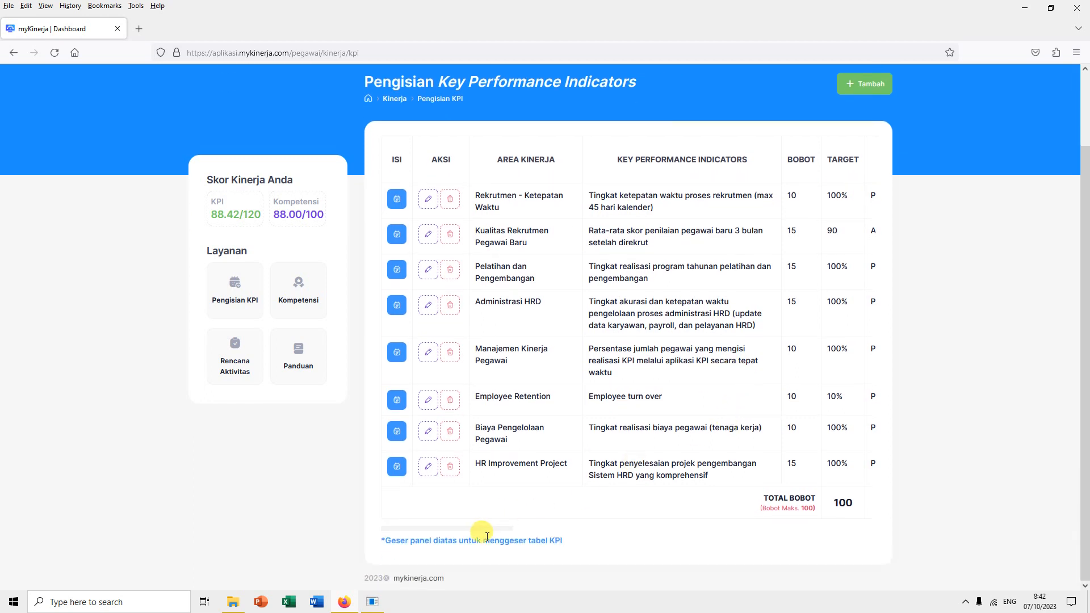
drag(483, 530, 418, 515)
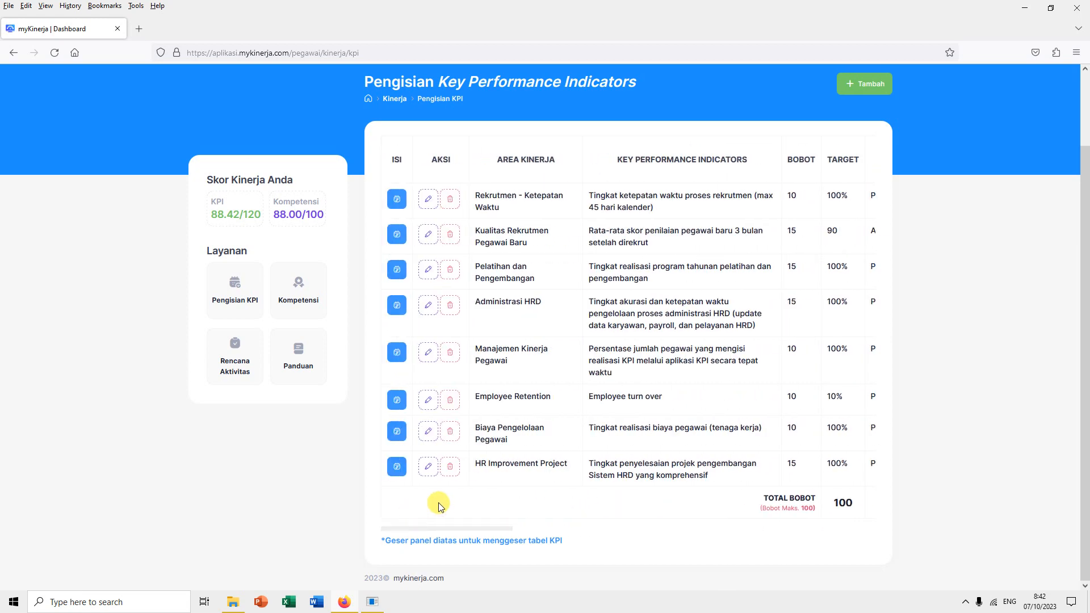
scroll(439, 507, up, 2)
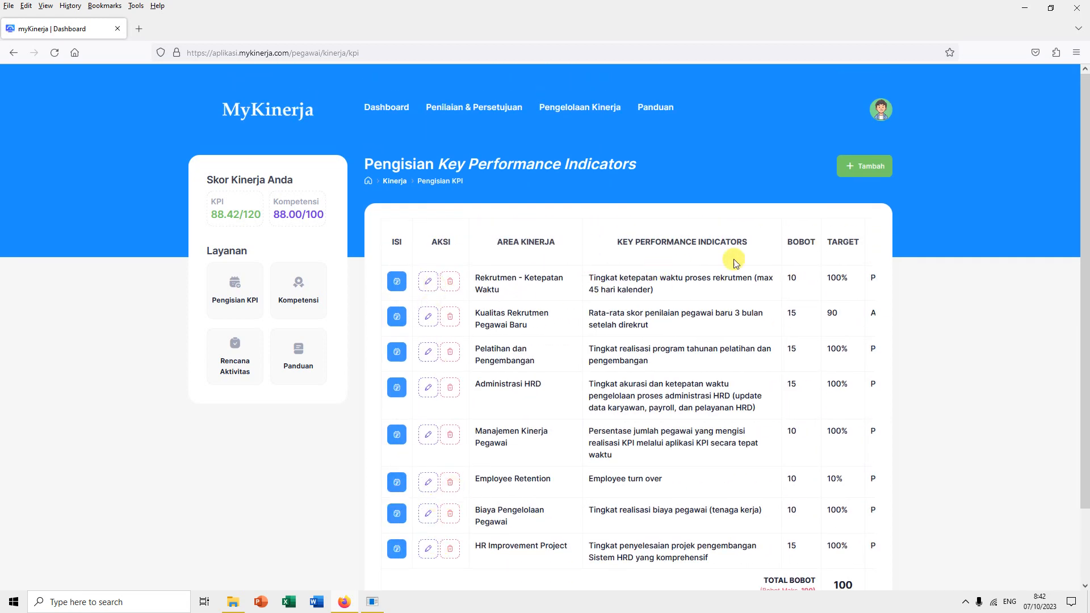
click(385, 108)
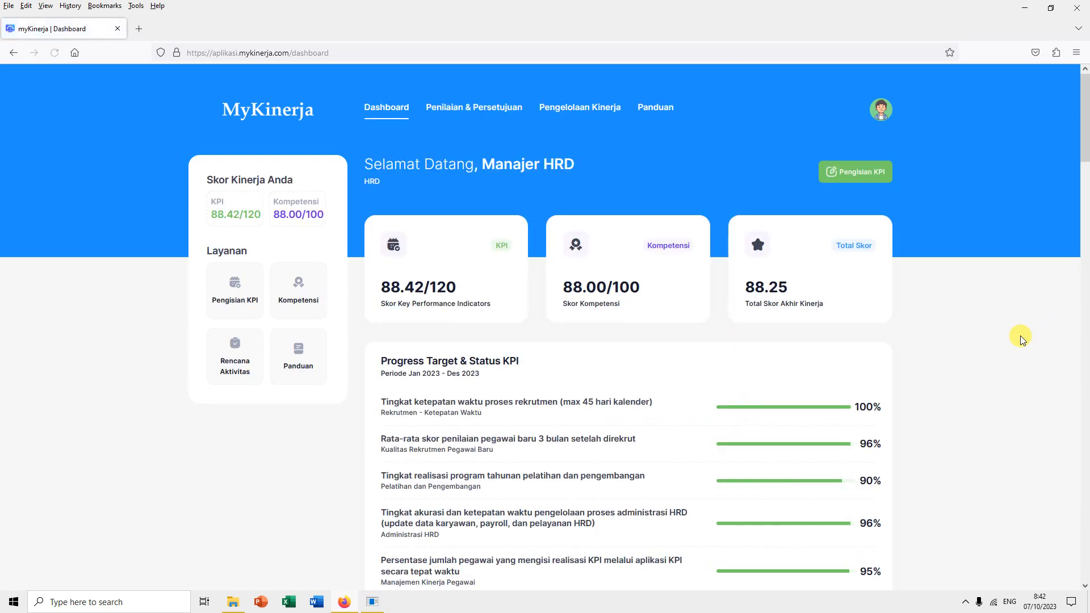
scroll(1025, 335, down, 3)
scroll(1020, 335, down, 5)
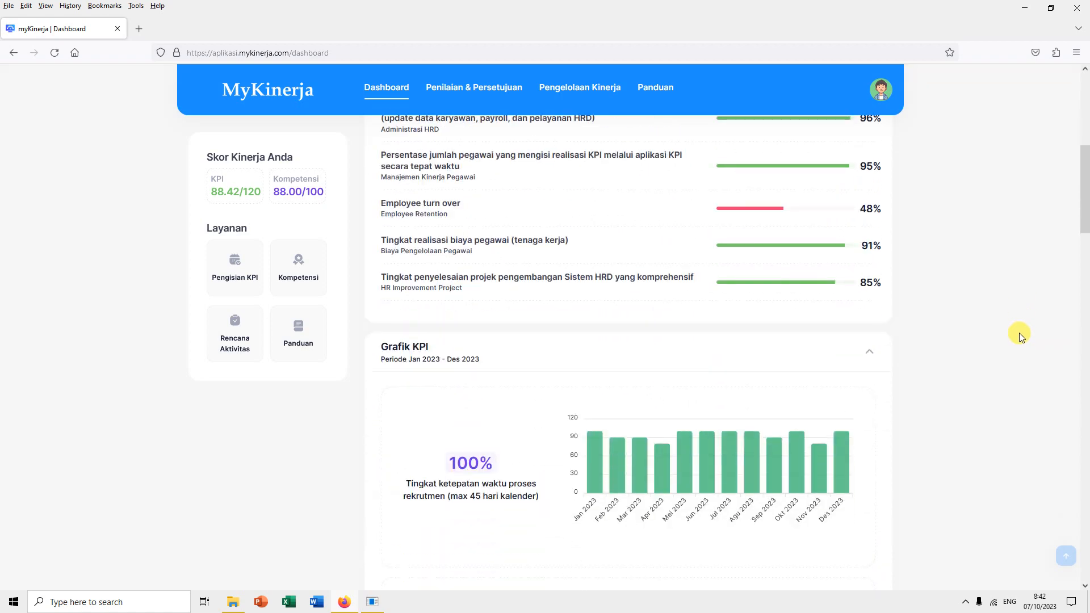
scroll(1019, 333, down, 6)
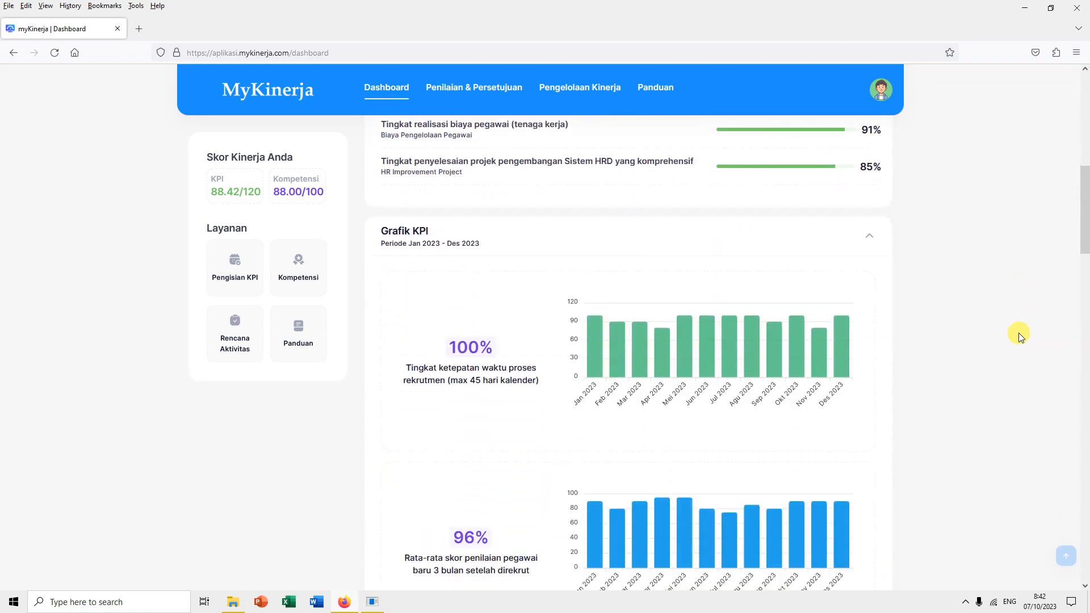
scroll(1019, 333, down, 14)
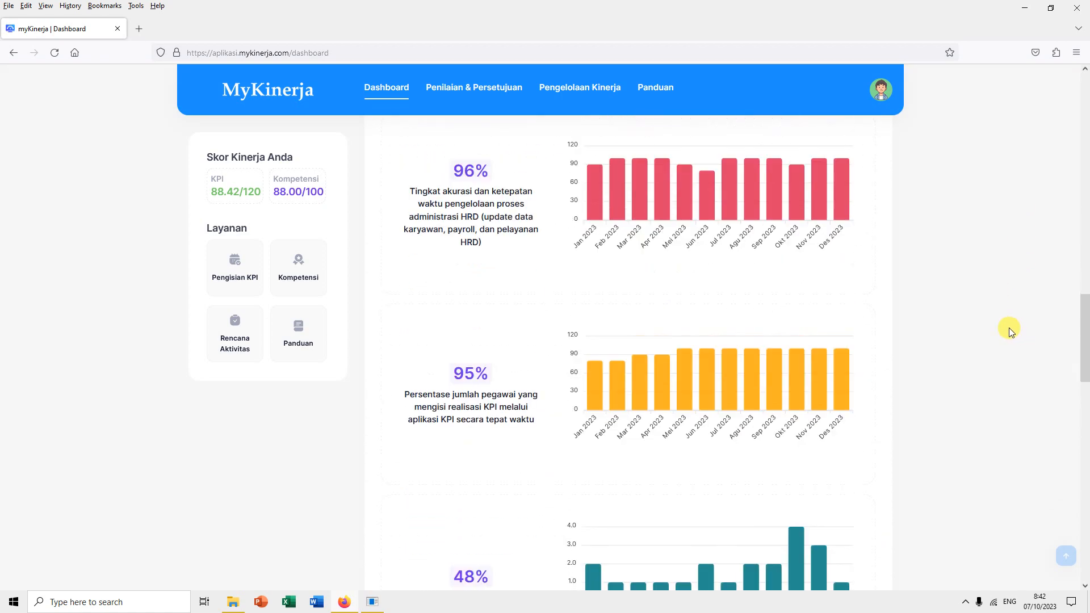
scroll(1009, 328, down, 9)
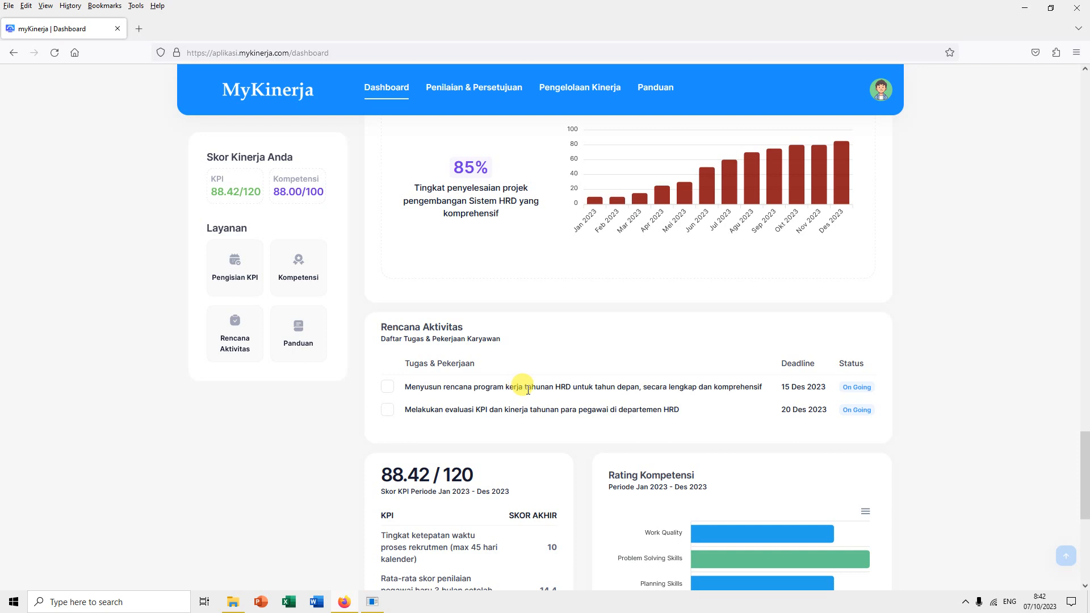
scroll(528, 389, down, 1)
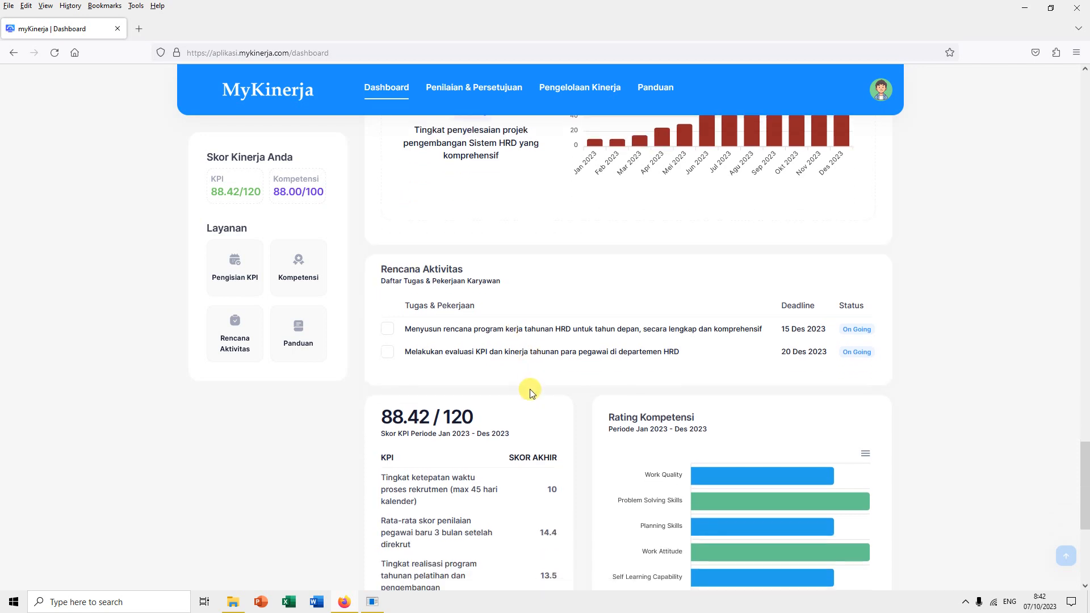
Open the Rencana Aktivitas service, and examine the KPI score summary and Rating Kompetensi chart back on the dashboard.
click(239, 338)
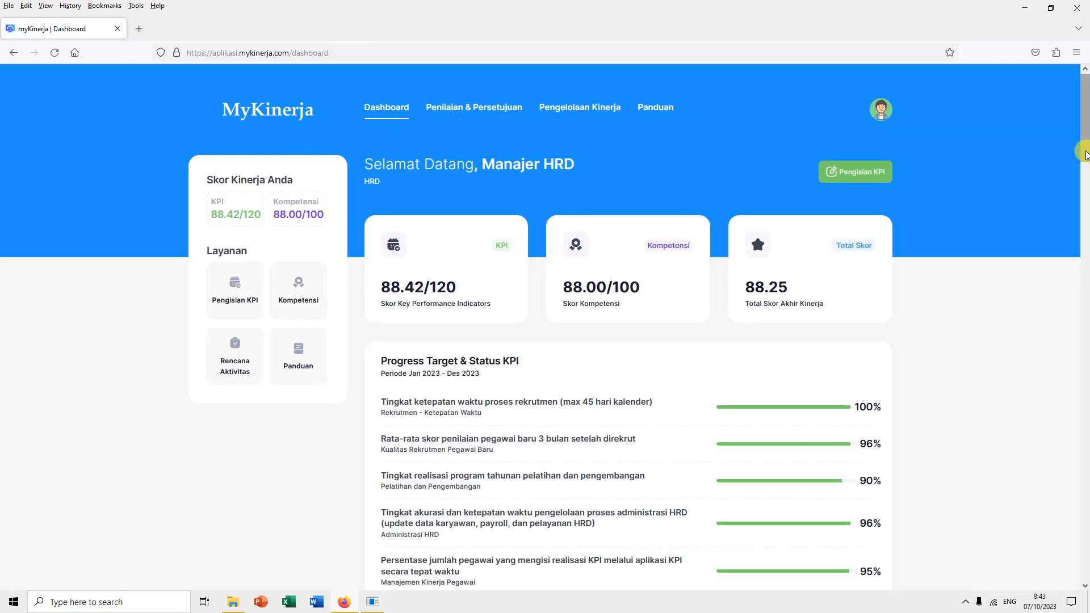
drag(1086, 154, 1076, 546)
mouse_move(701, 310)
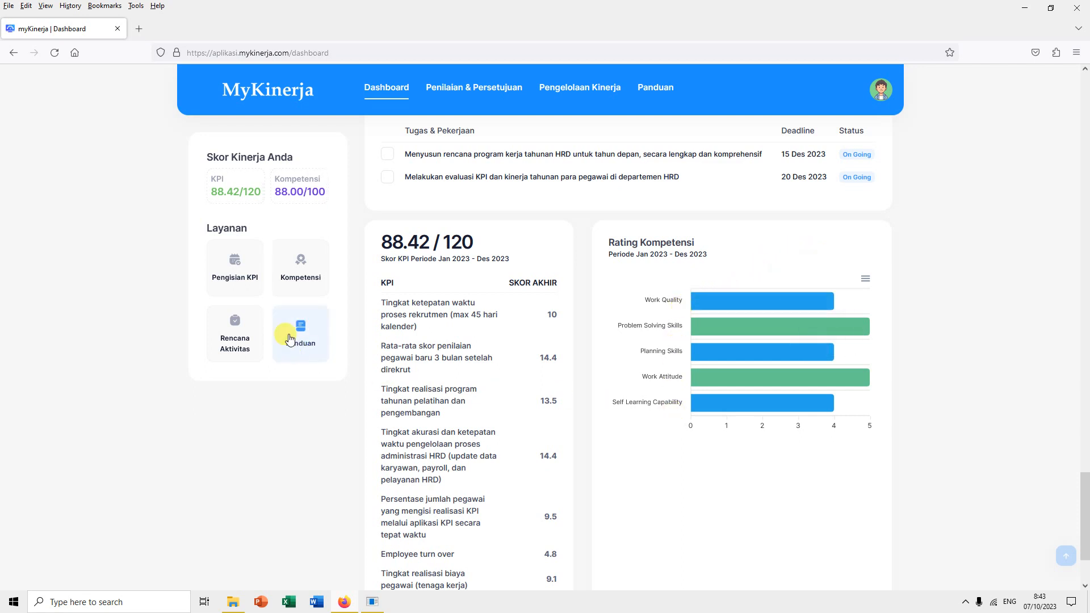
View the own competency assessment for the period 01 Jan 2023 - 30 Des 2023, close it and return to the dashboard.
click(301, 269)
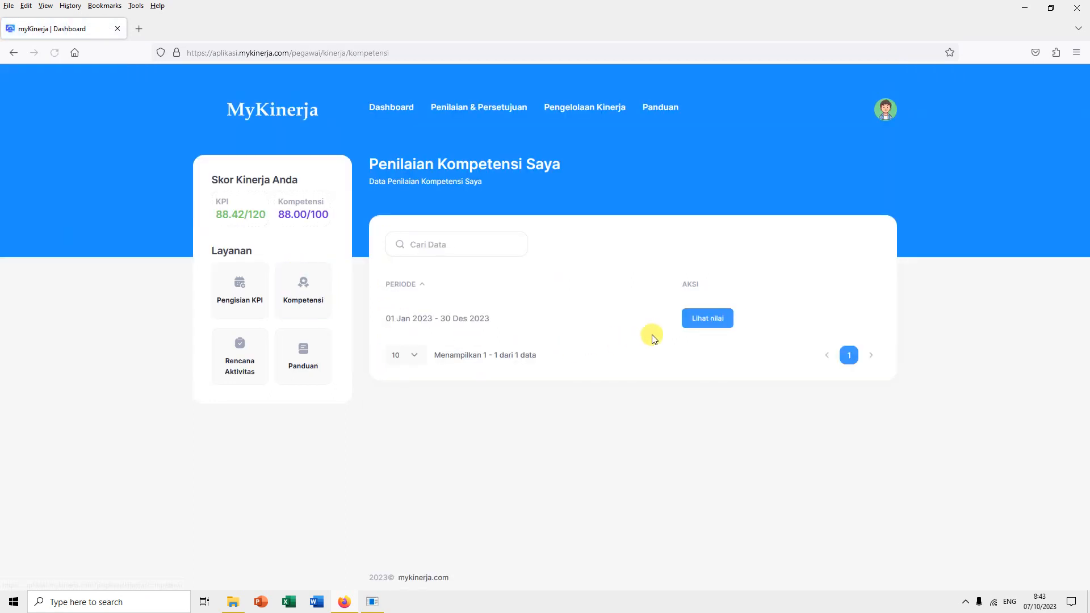
click(708, 323)
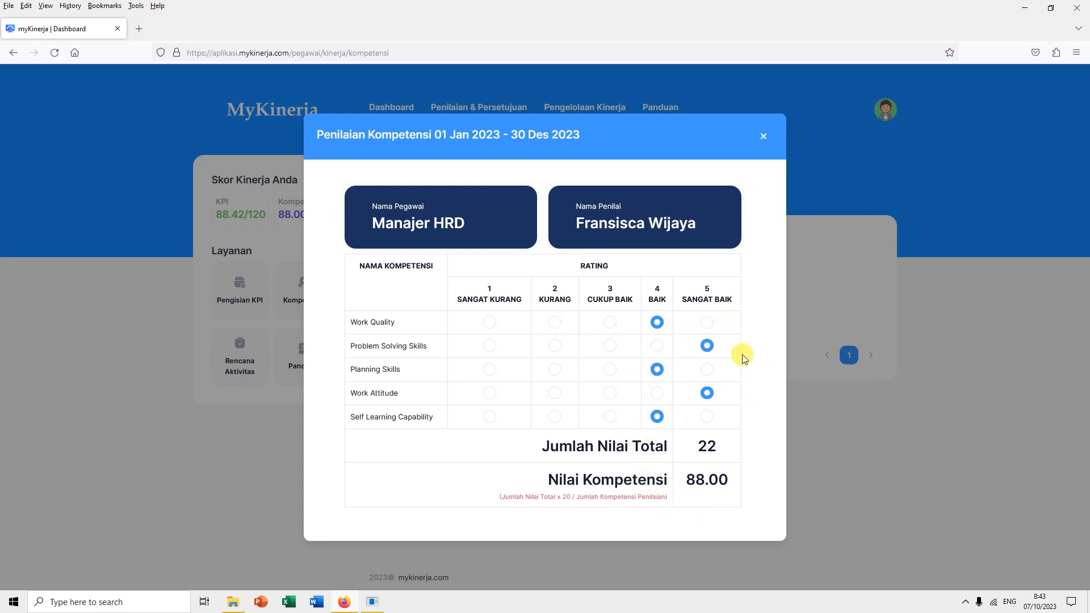
click(763, 138)
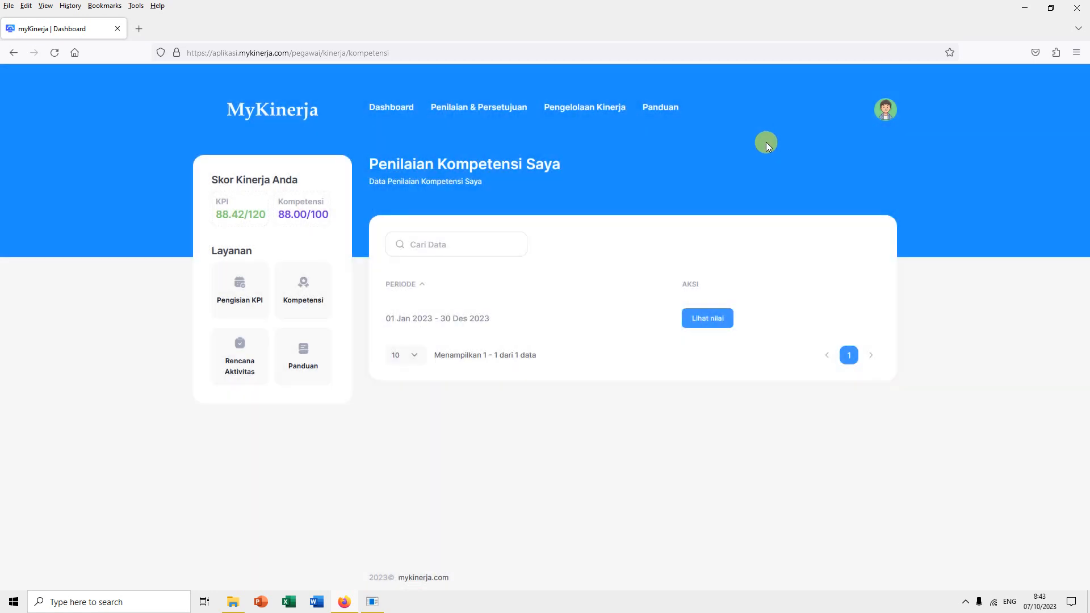
click(376, 115)
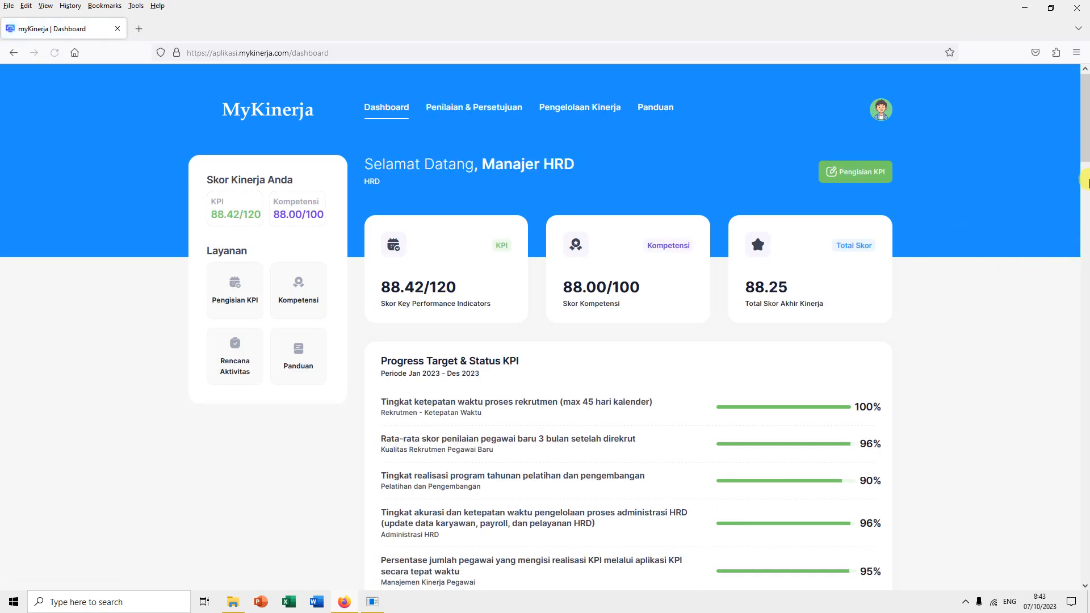
mouse_move(1085, 153)
mouse_down()
mouse_move(1085, 179)
mouse_move(1086, 154)
mouse_up()
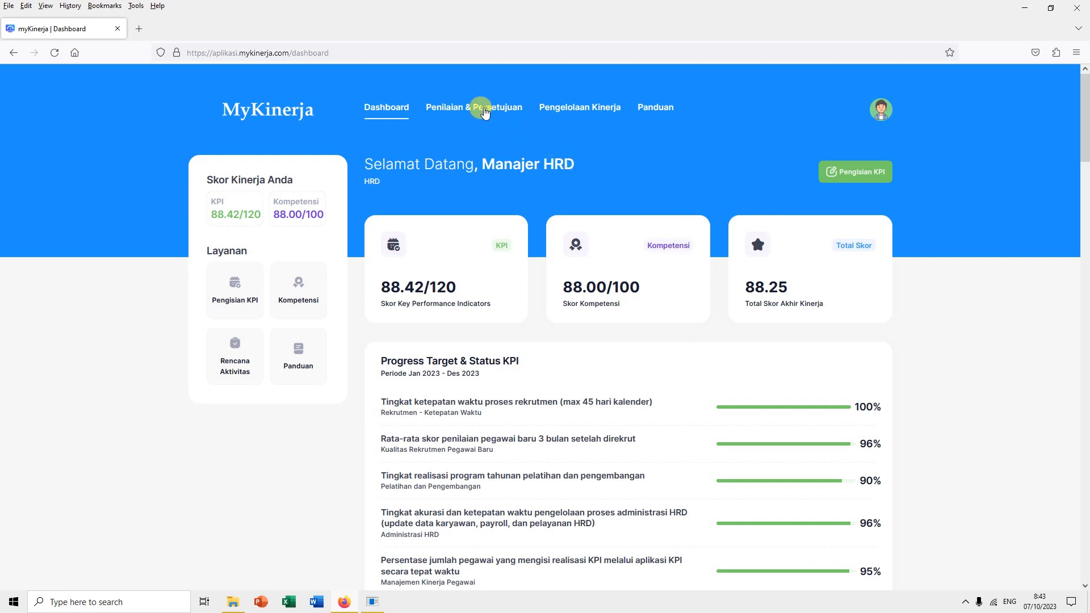
Open the Persetujuan KPI list of subordinates and examine the Supervisor HRD's KPI table.
click(485, 113)
click(486, 139)
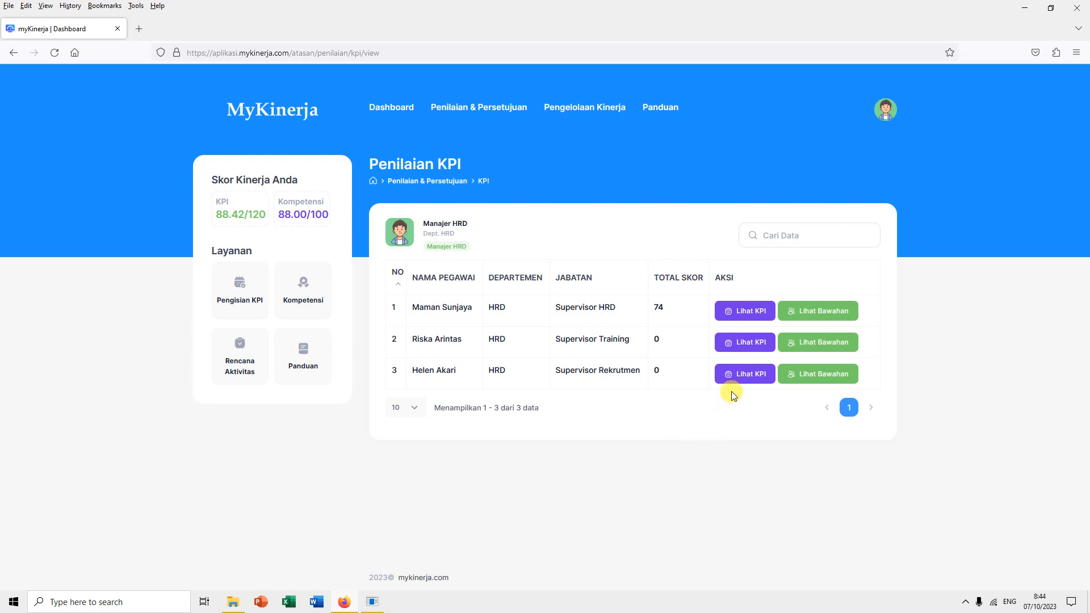
click(746, 317)
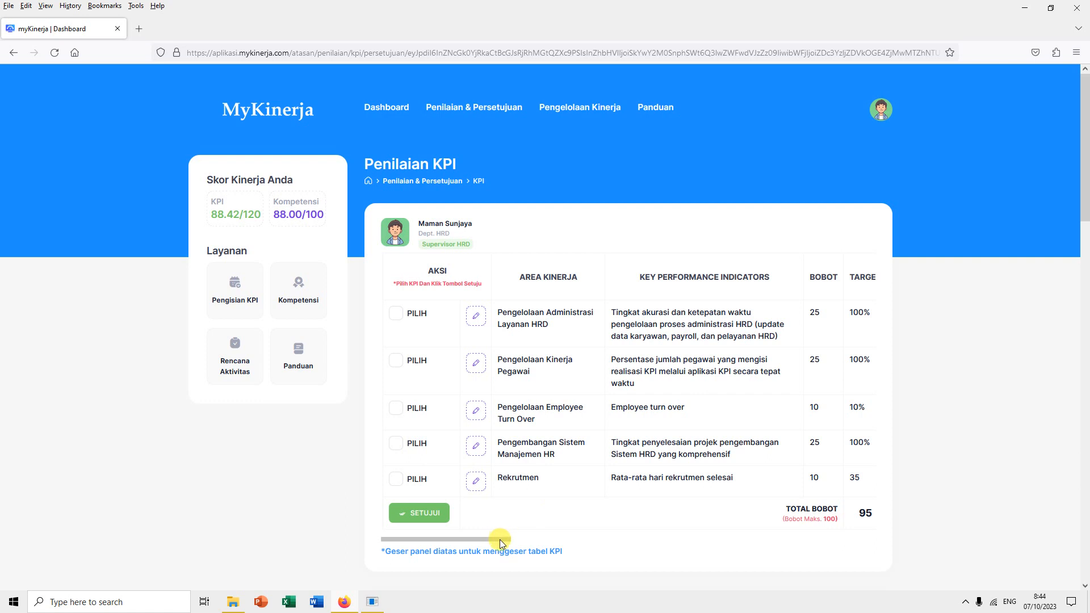
mouse_move(504, 537)
mouse_down()
mouse_move(654, 540)
mouse_move(482, 537)
mouse_up()
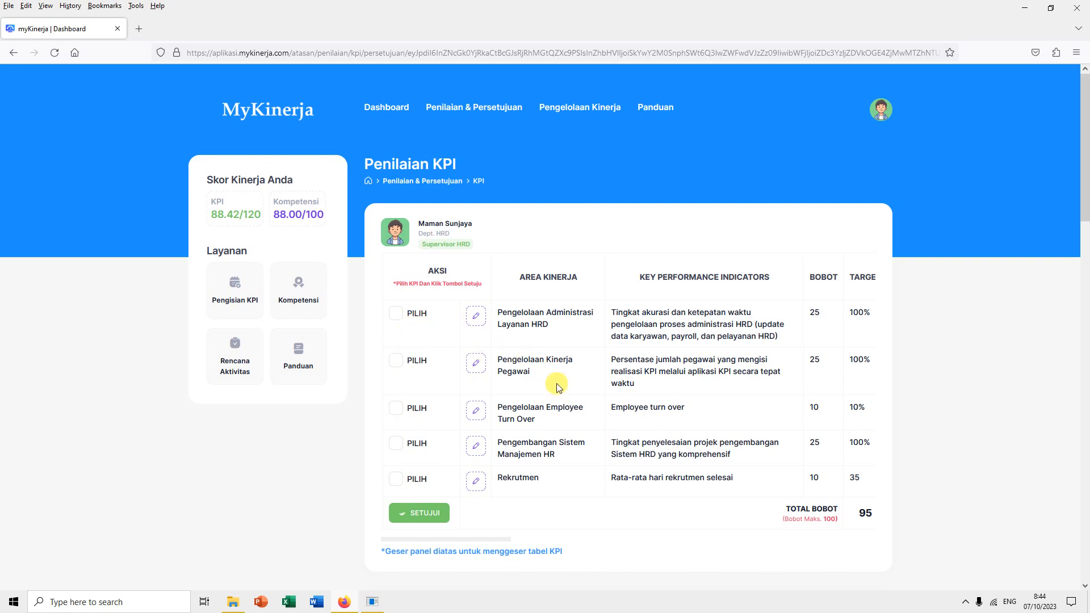
View the subordinates of the Supervisor HRD from the Persetujuan KPI list, and return to that list.
mouse_move(491, 116)
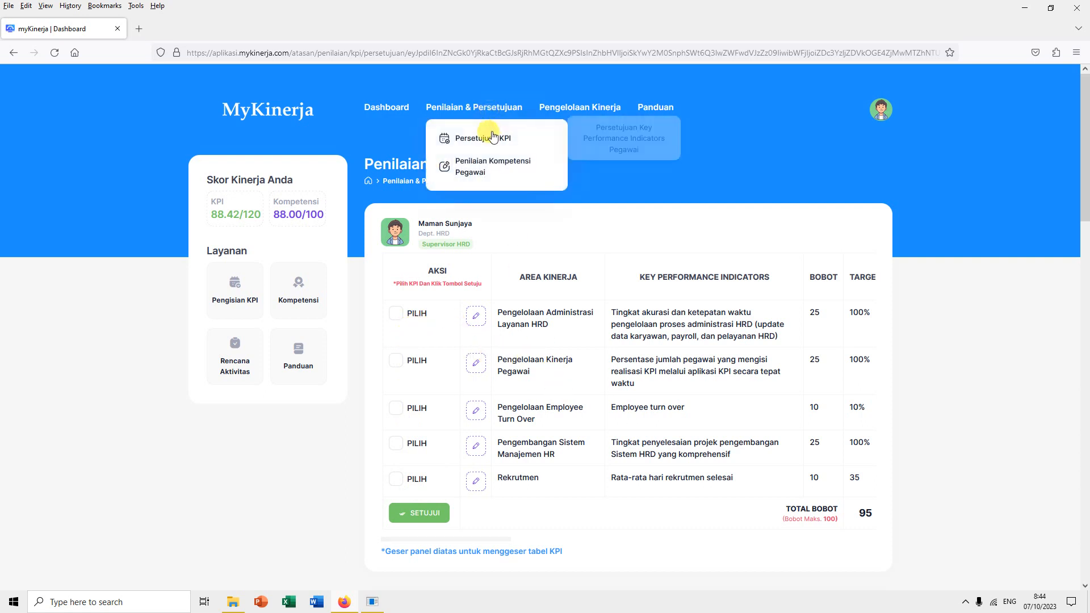
click(487, 135)
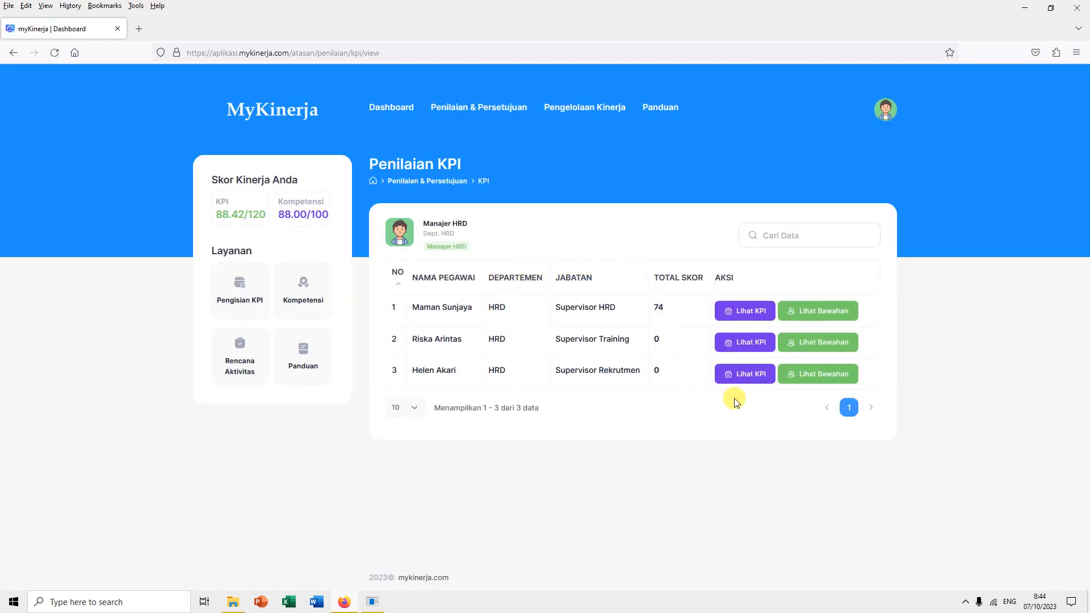
click(830, 314)
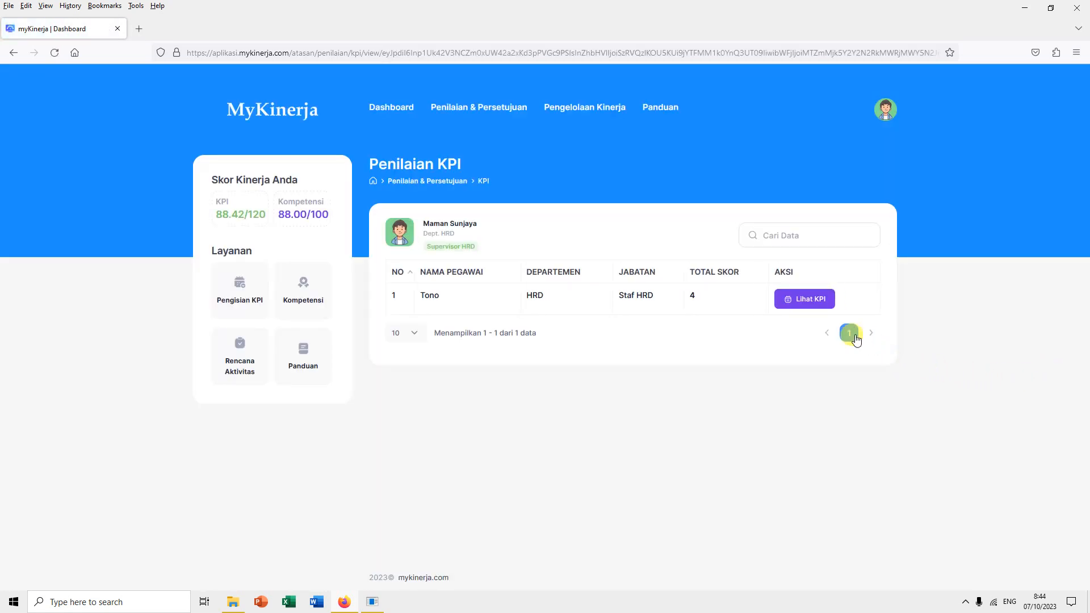
mouse_move(493, 117)
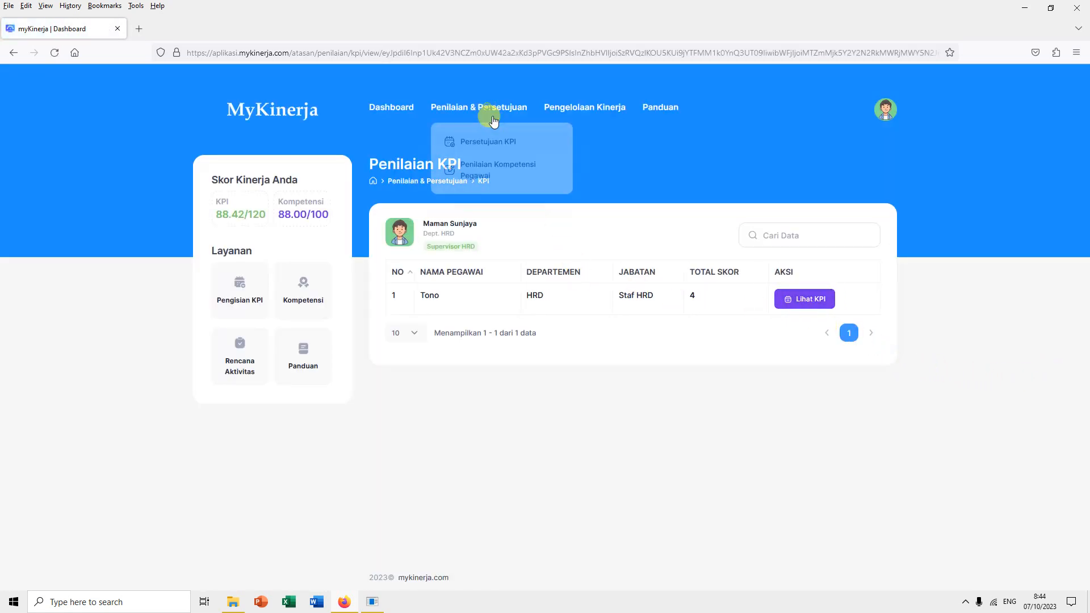
click(480, 142)
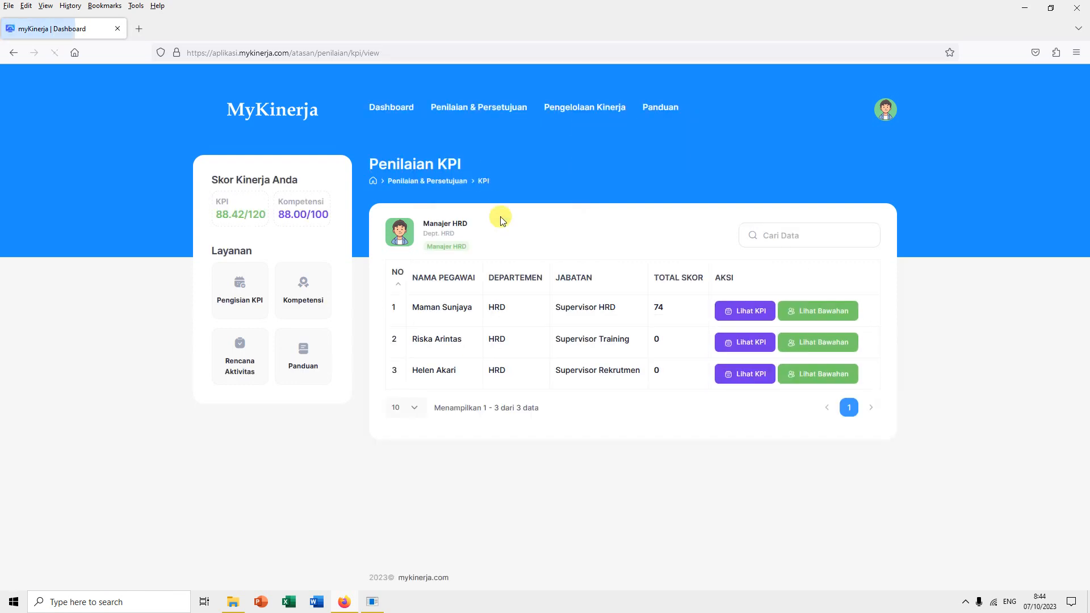
In Penilaian Kompetensi Pegawai, set the first listed employee's Work Quality and Work Attitude ratings to 4 (Baik) and save the assessment.
mouse_move(481, 112)
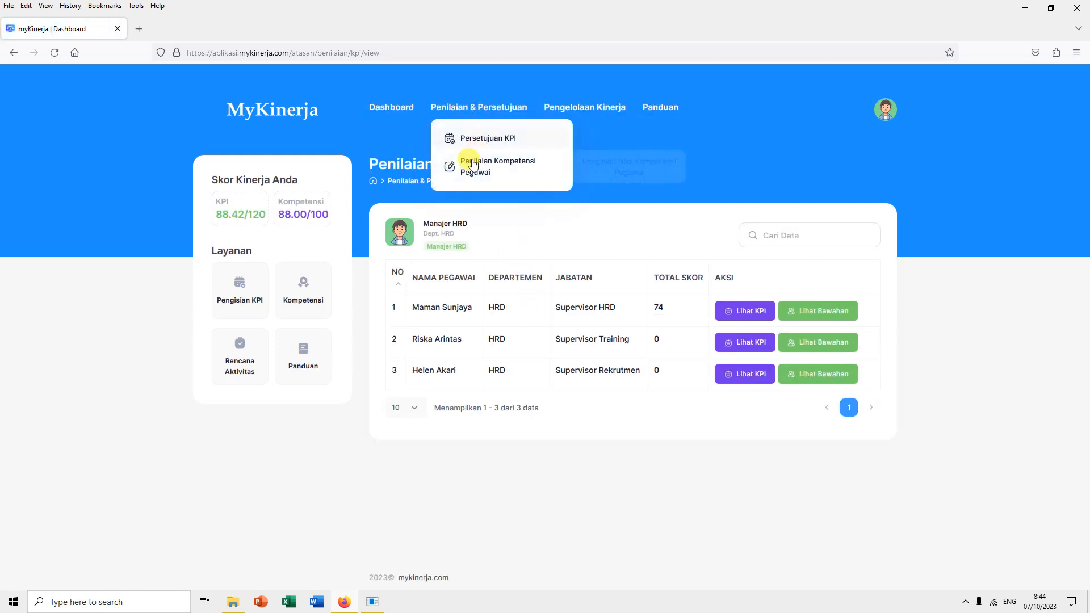
click(472, 163)
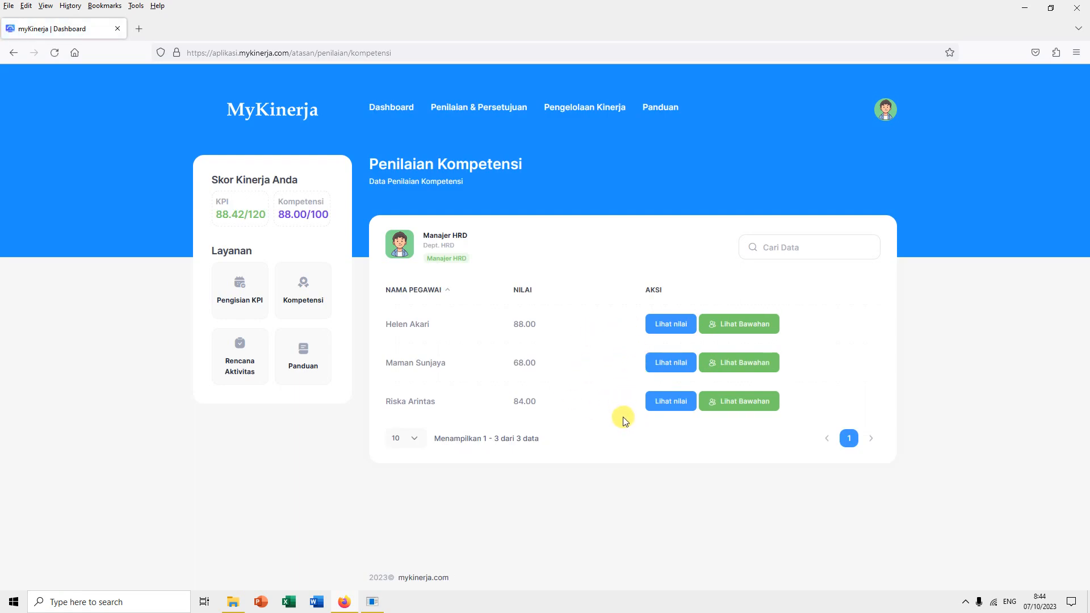
click(665, 324)
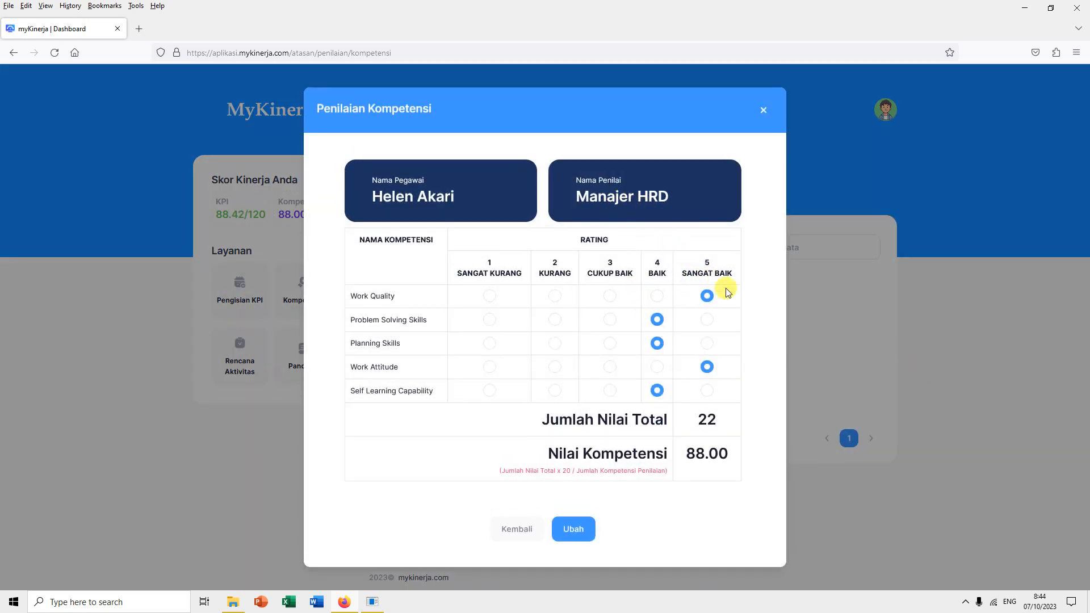
click(657, 297)
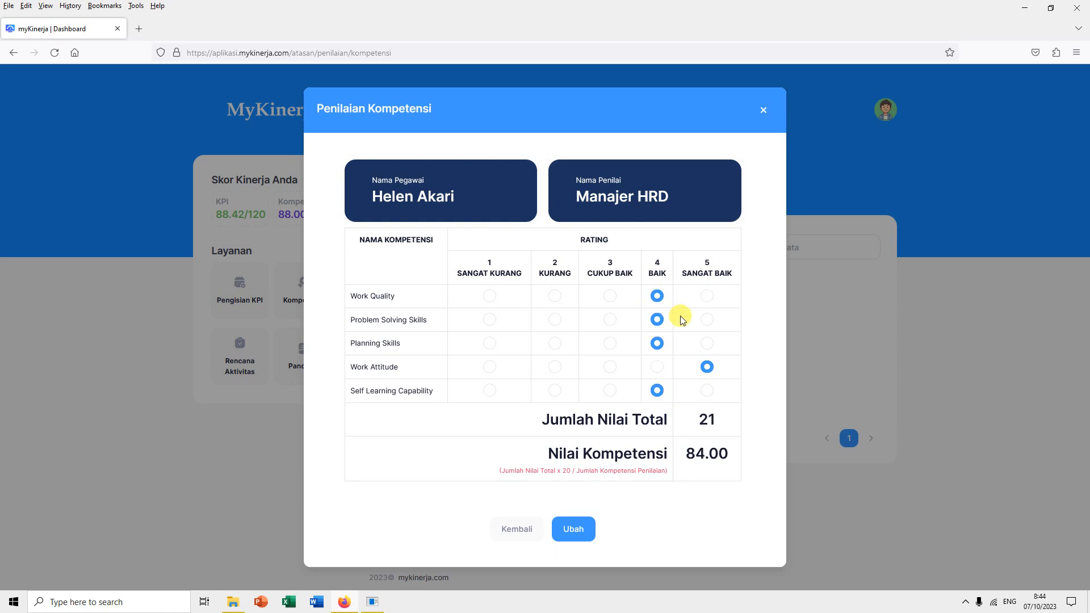
click(656, 367)
click(573, 529)
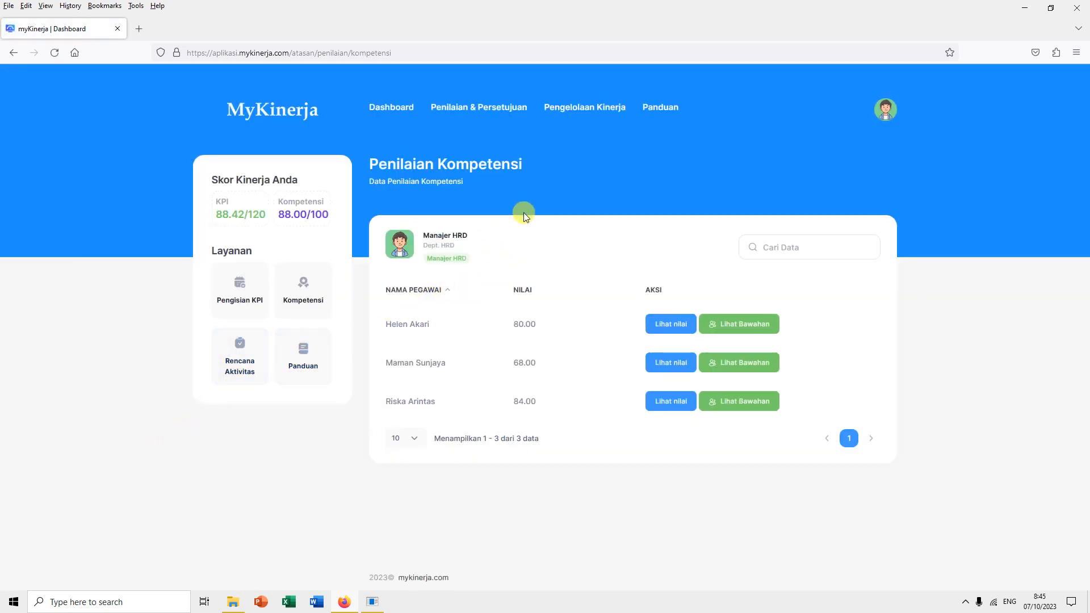
Reopen the Persetujuan KPI list, and go back to the dashboard to review the score cards and KPI progress.
click(457, 113)
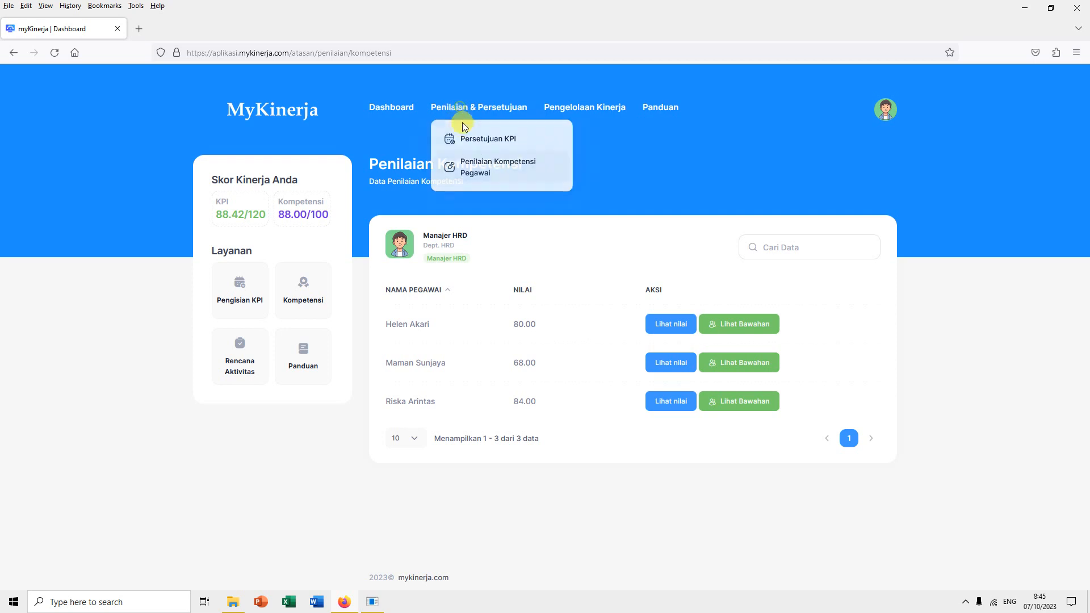
click(464, 139)
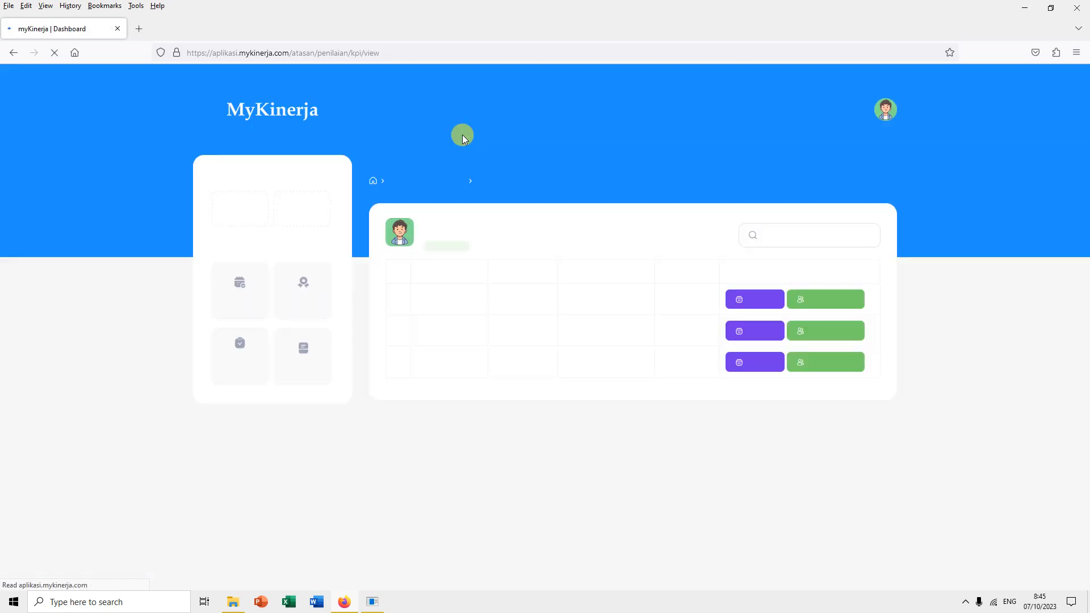
click(396, 113)
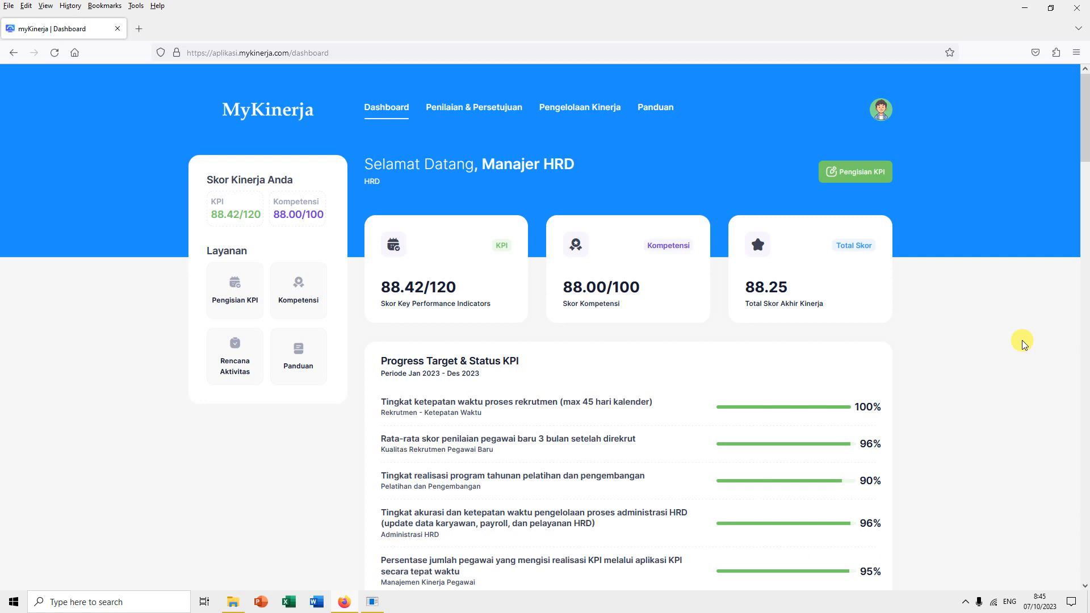
scroll(1024, 344, down, 2)
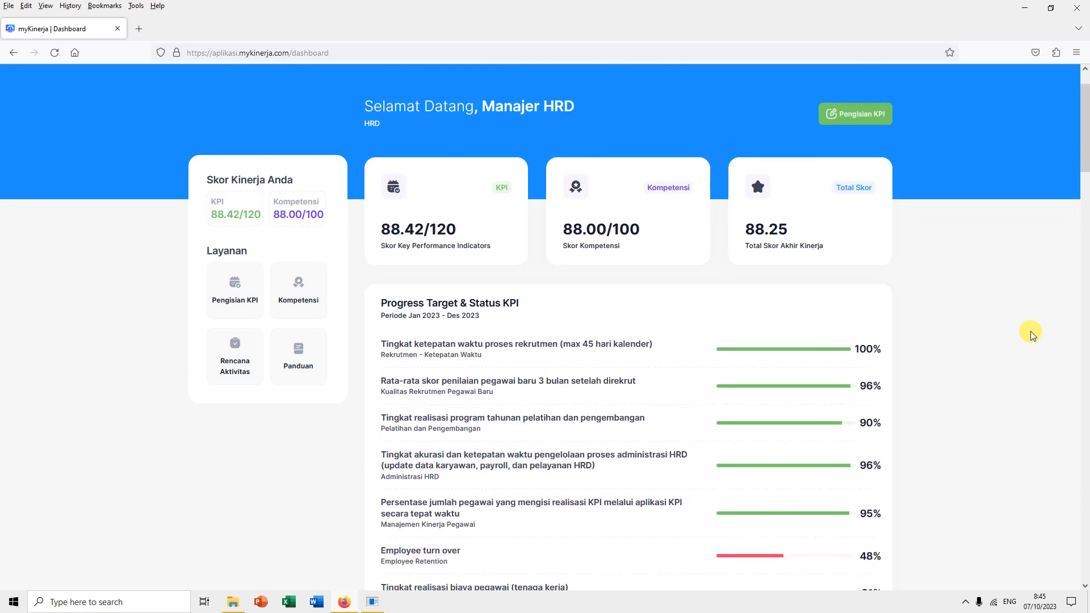
mouse_move(1084, 161)
mouse_down()
mouse_move(1078, 228)
mouse_move(1079, 141)
mouse_up()
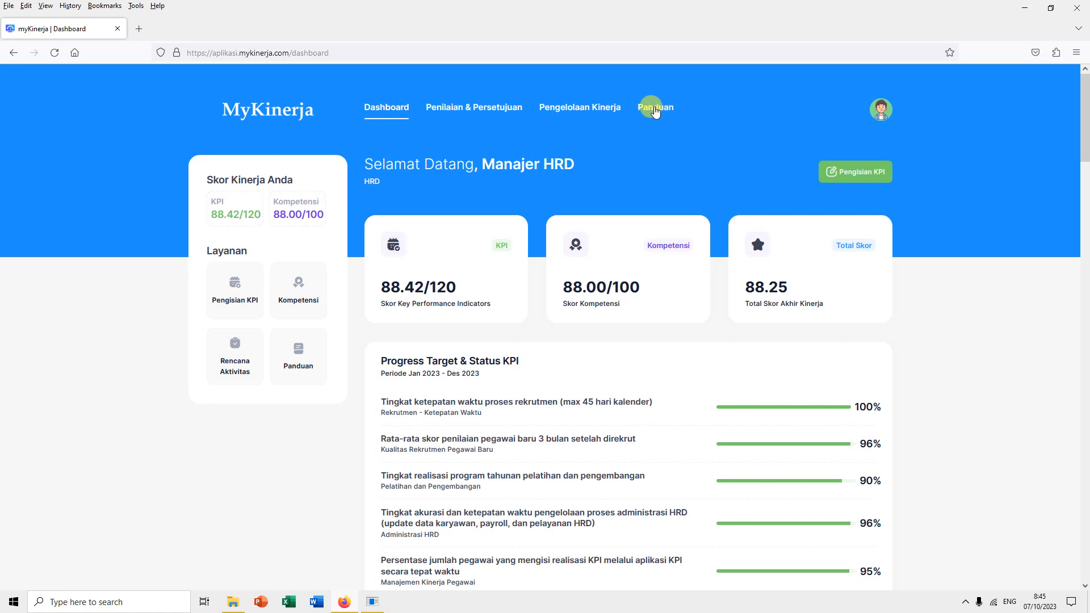
Open the Panduan page, browse its PDF, XLS and video guides down to the end, and return to the dashboard.
click(656, 109)
click(677, 139)
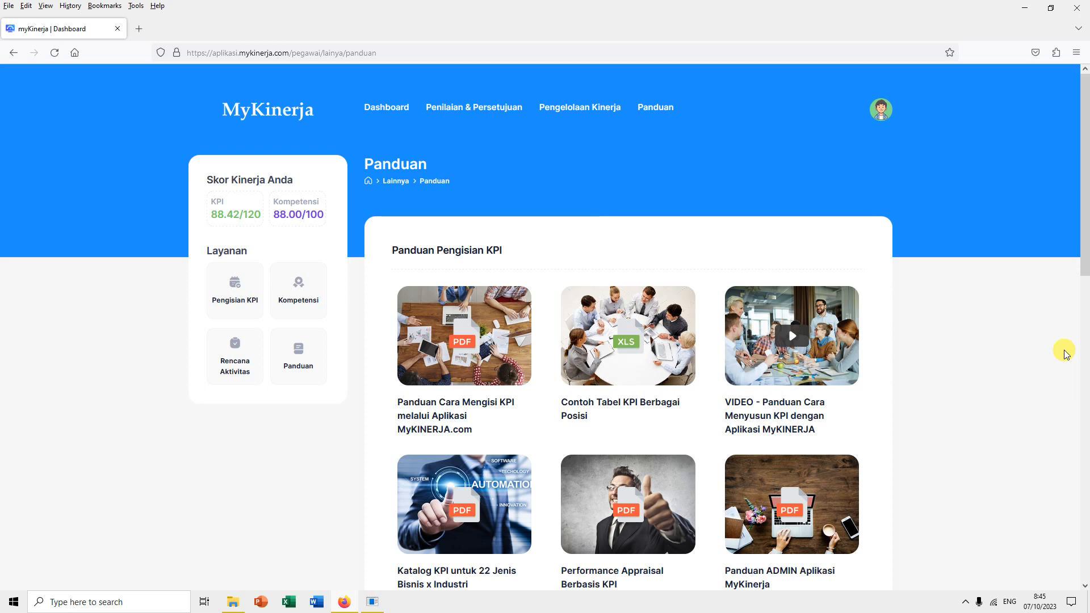
scroll(1065, 353, down, 2)
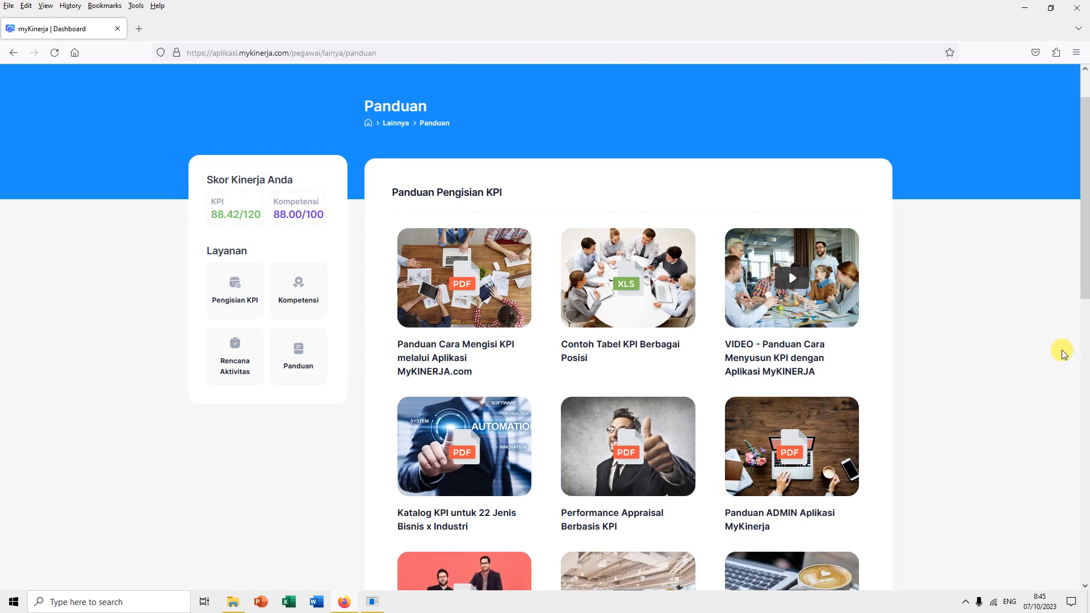
scroll(1055, 354, down, 2)
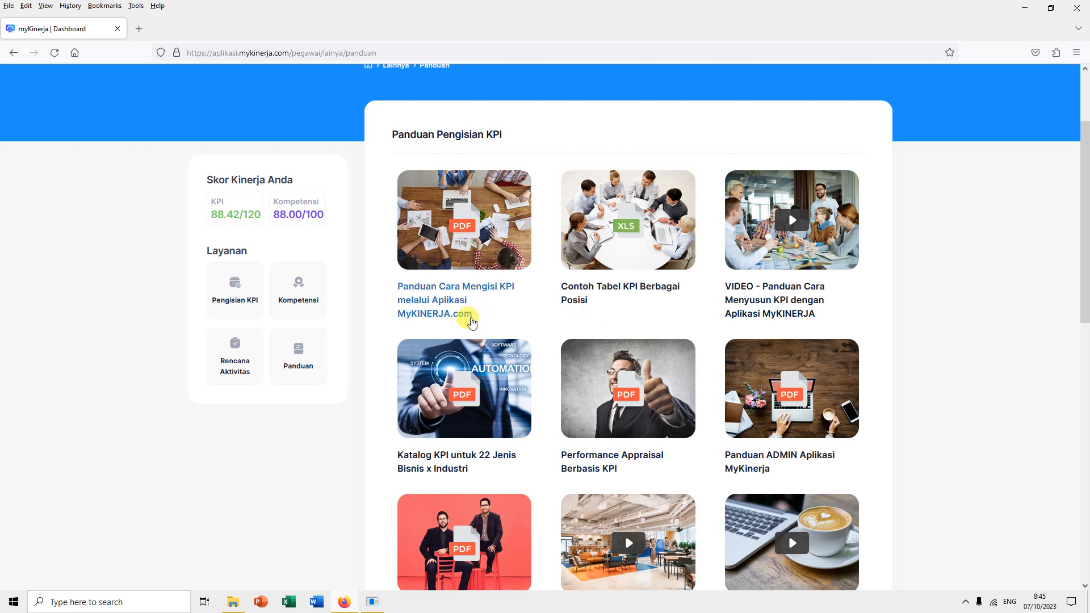
scroll(959, 368, down, 2)
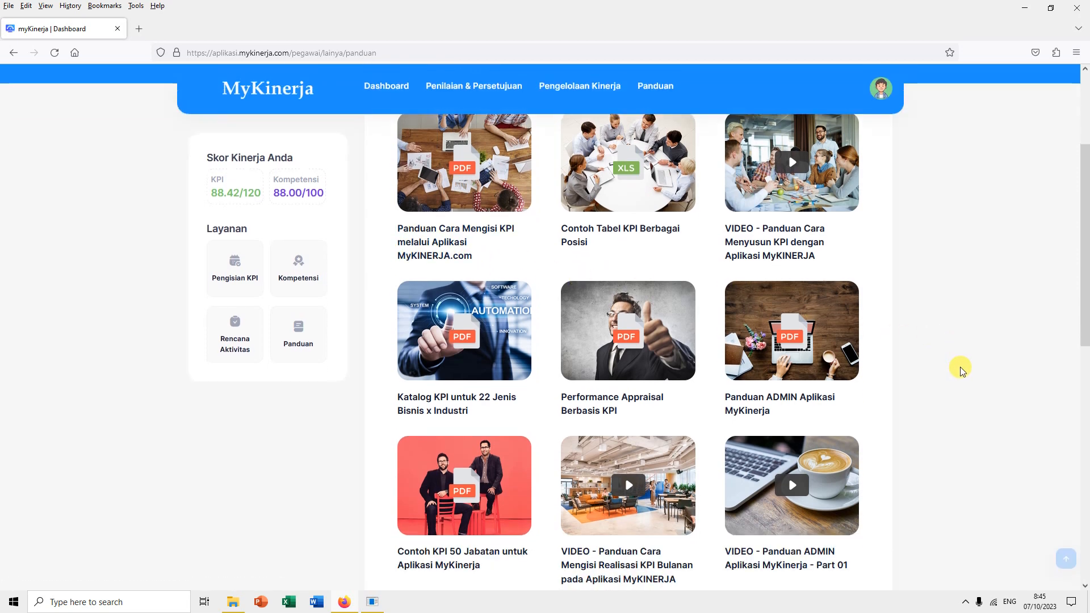
scroll(962, 370, down, 2)
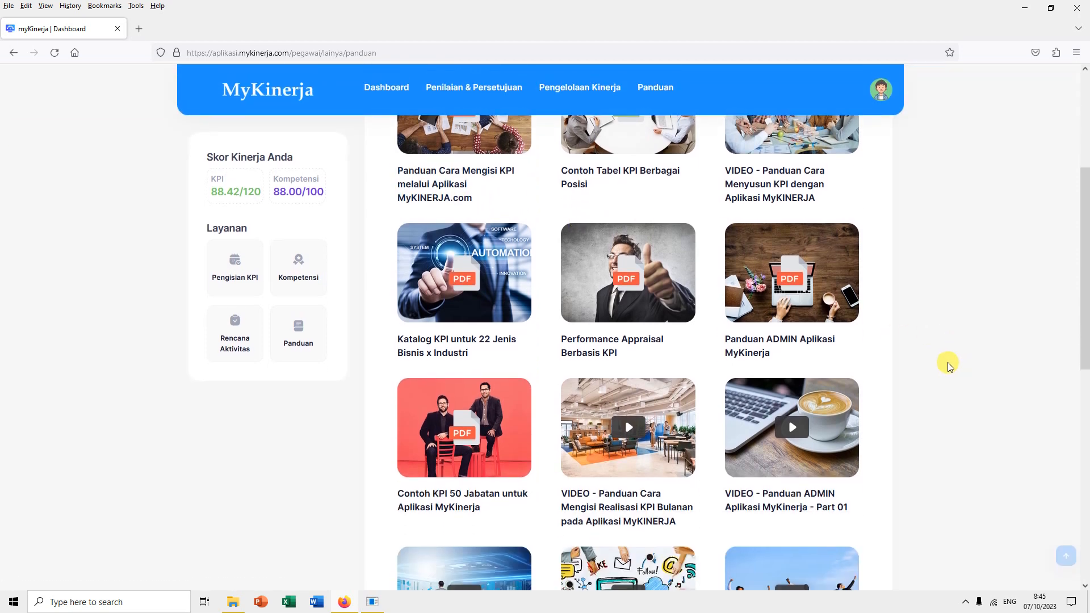
scroll(949, 366, down, 7)
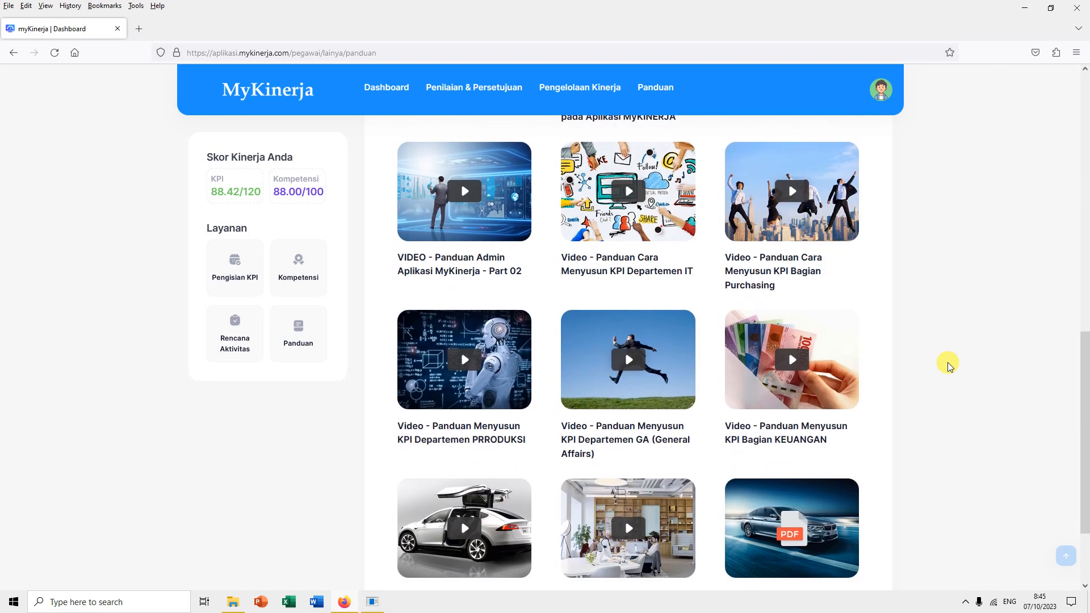
scroll(948, 365, down, 2)
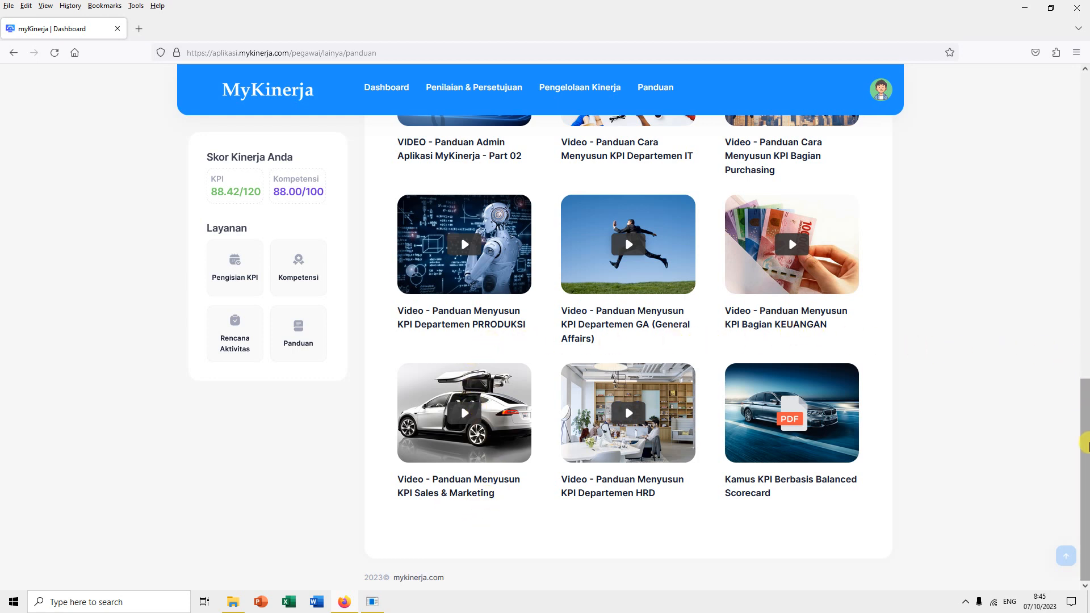
drag(1085, 444, 1082, 125)
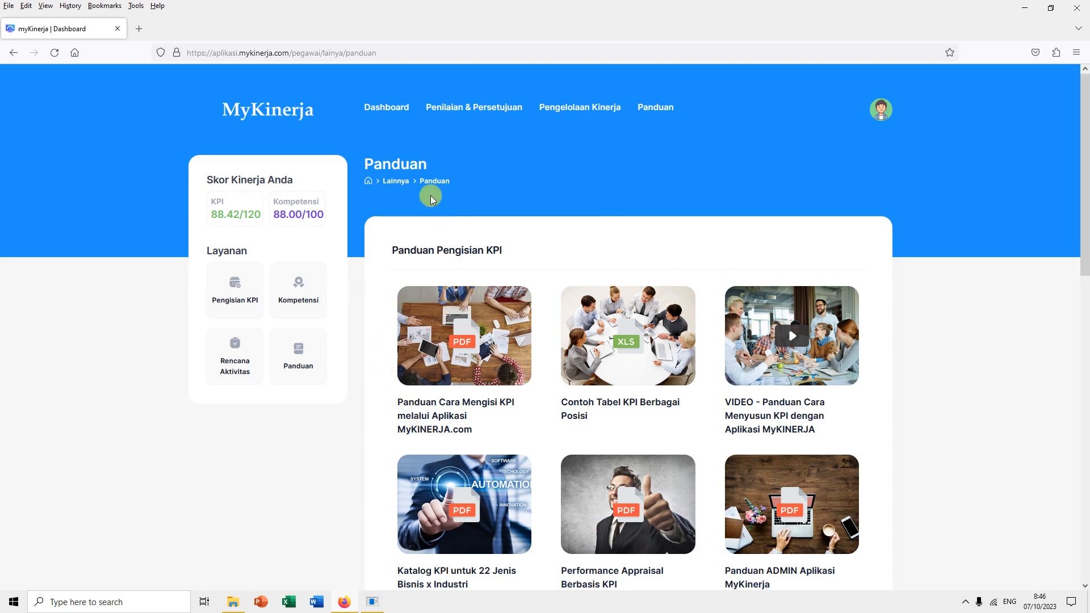
click(385, 107)
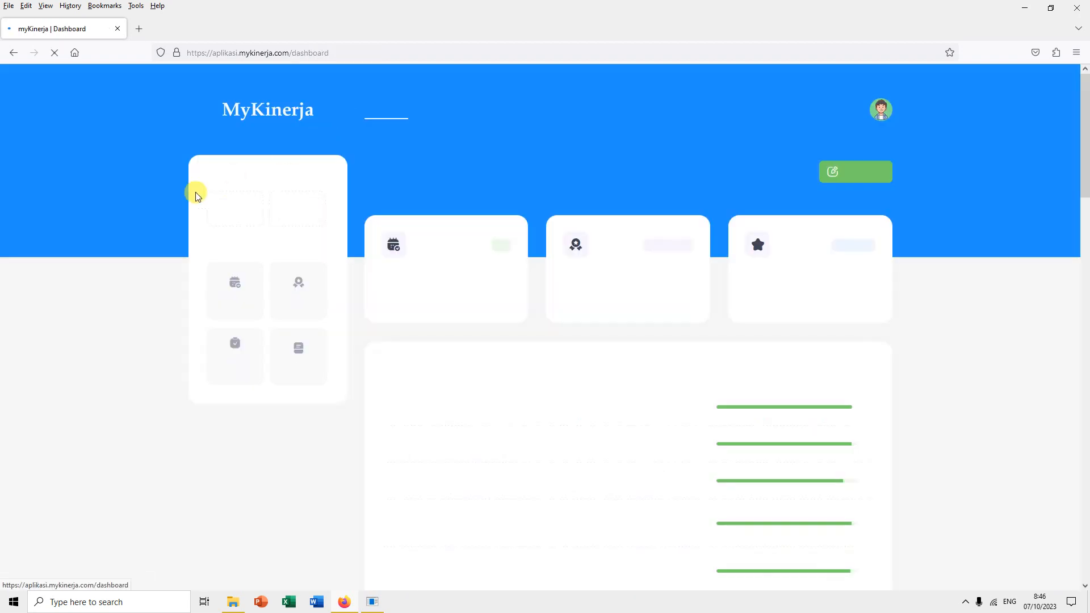